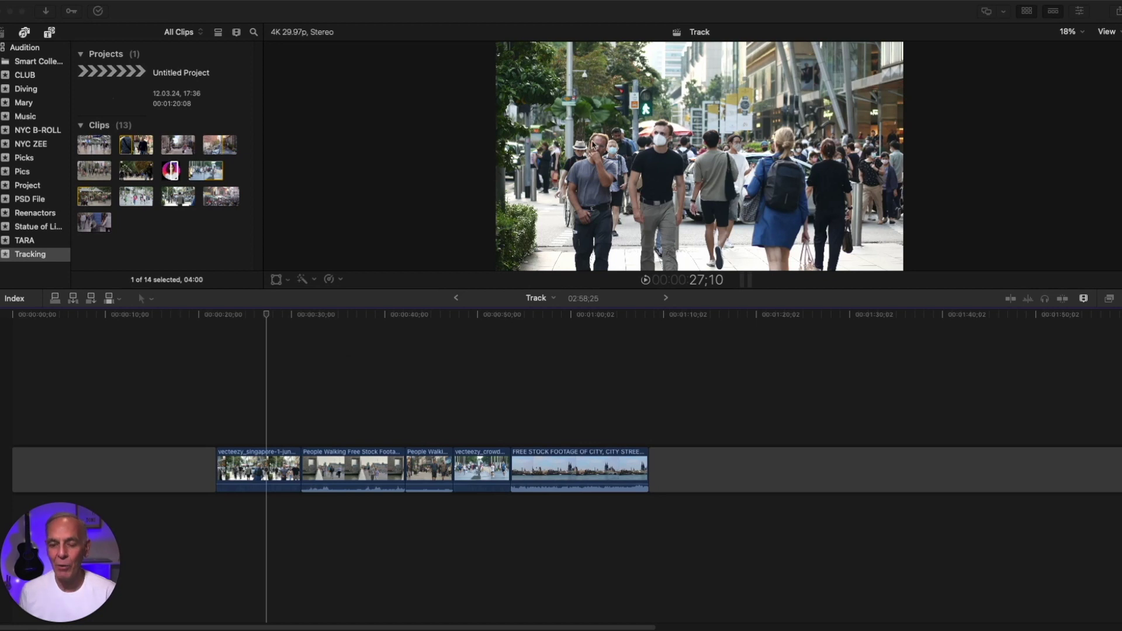
Select the first Singapore clip and show the Blur effects in the Effects browser
left_click(262, 475)
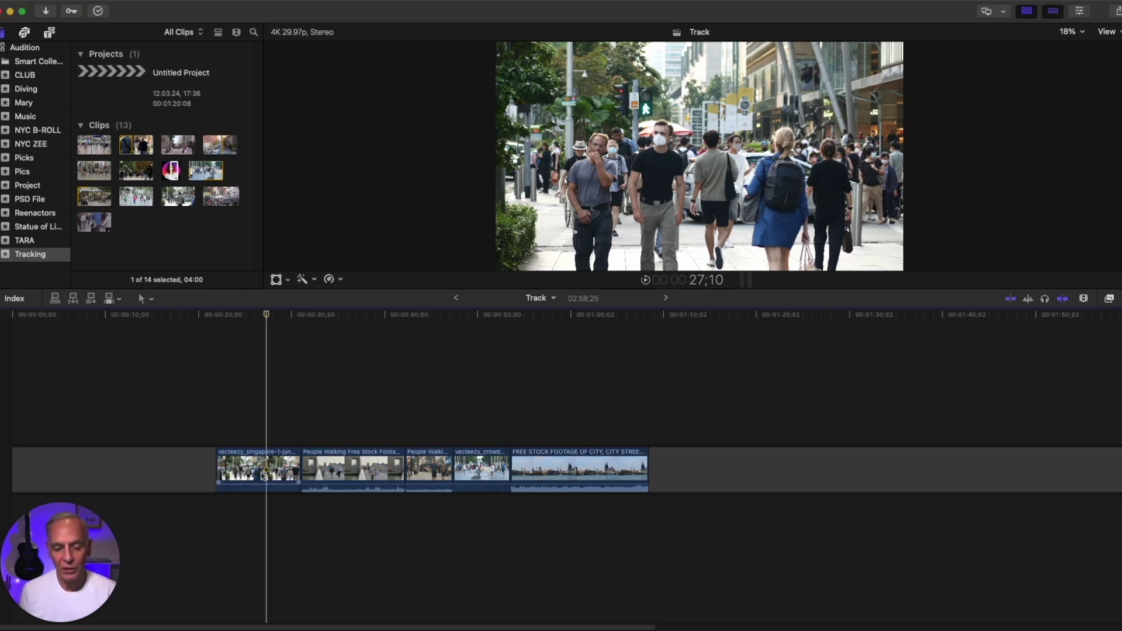
left_click(262, 475)
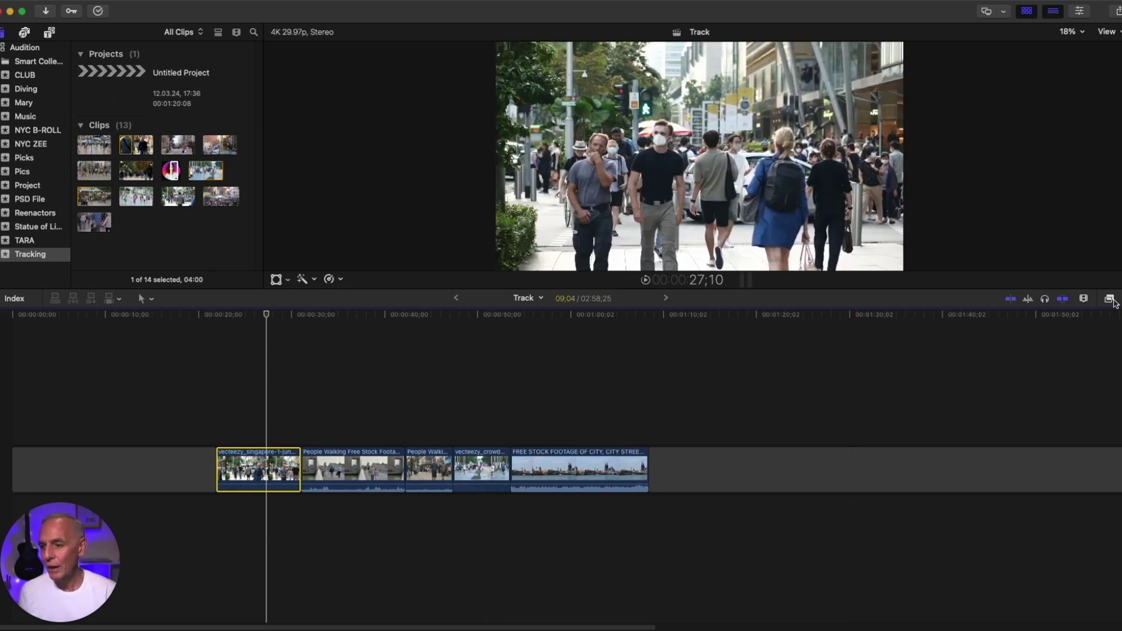
left_click(1109, 299)
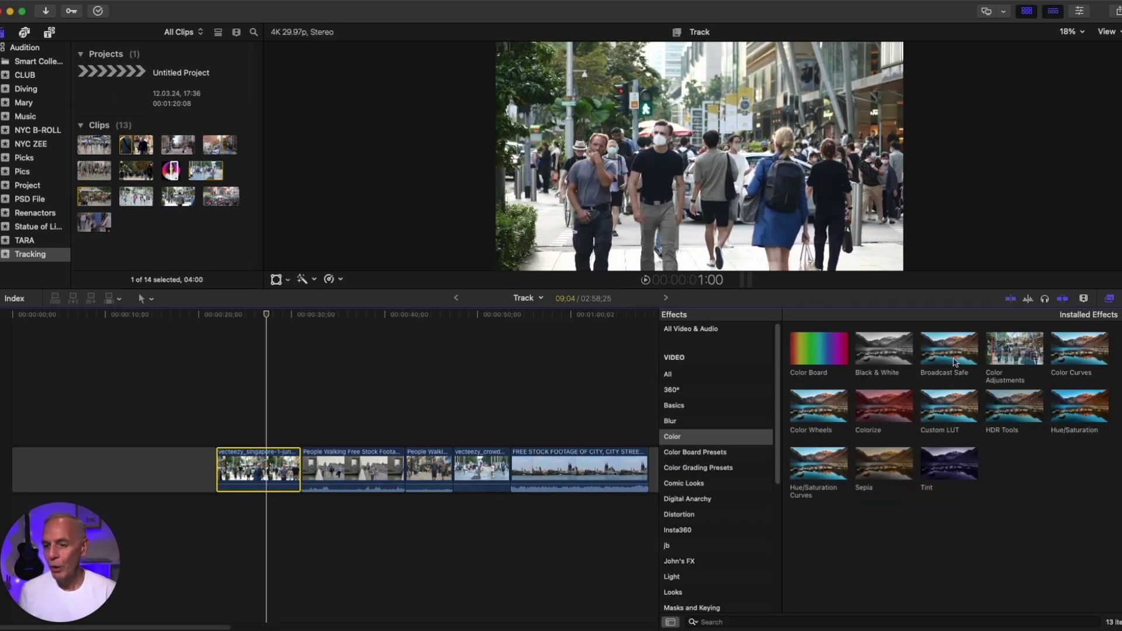
left_click(689, 423)
Drag the Gaussian blur onto the grey-shirted man's face in the viewer
left_click_drag(951, 358, 255, 475)
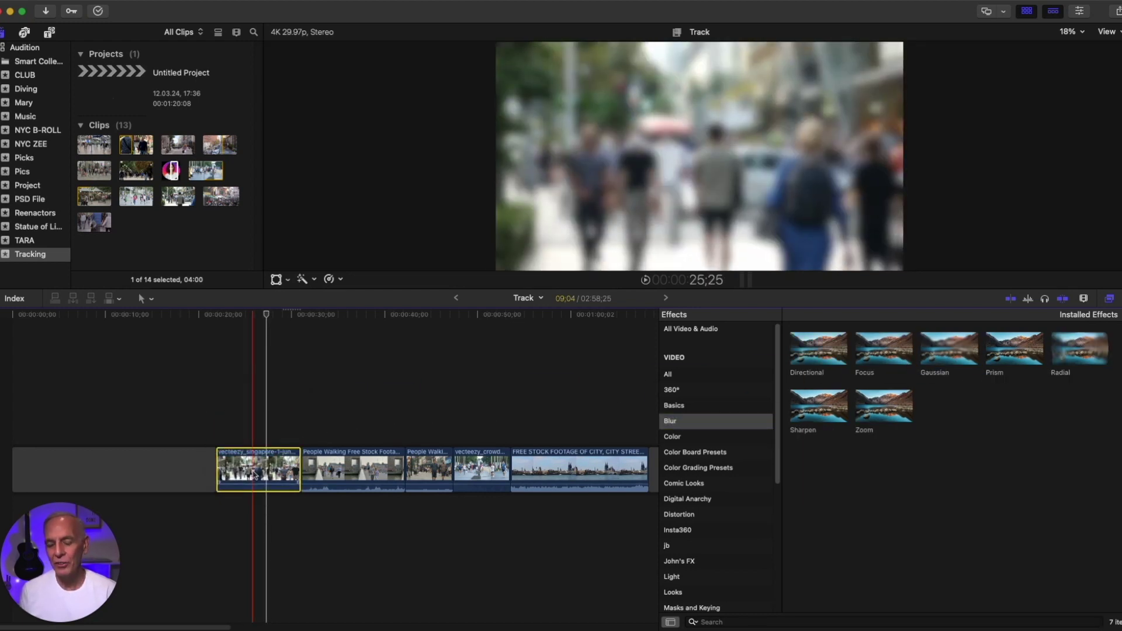
key("super+z")
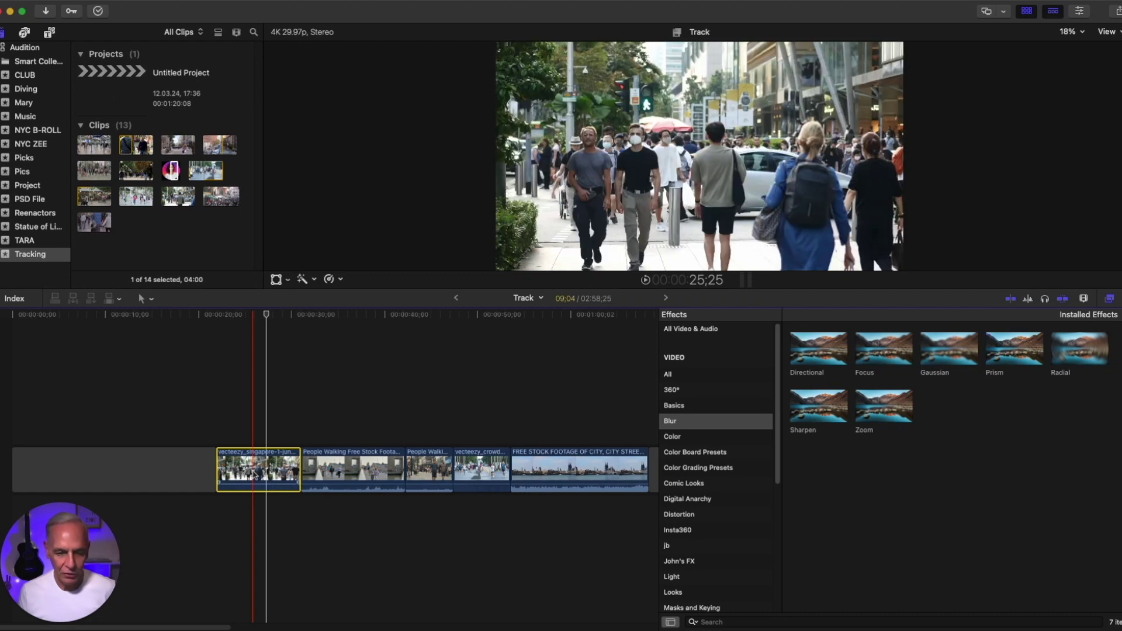
left_click(948, 357)
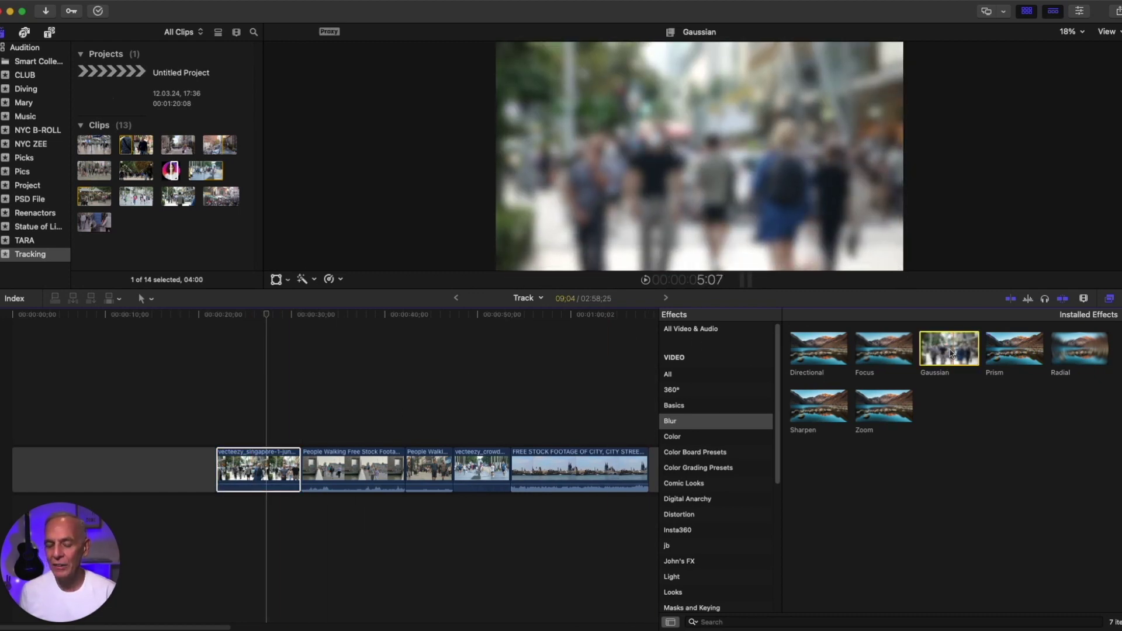
left_click_drag(947, 351, 598, 149)
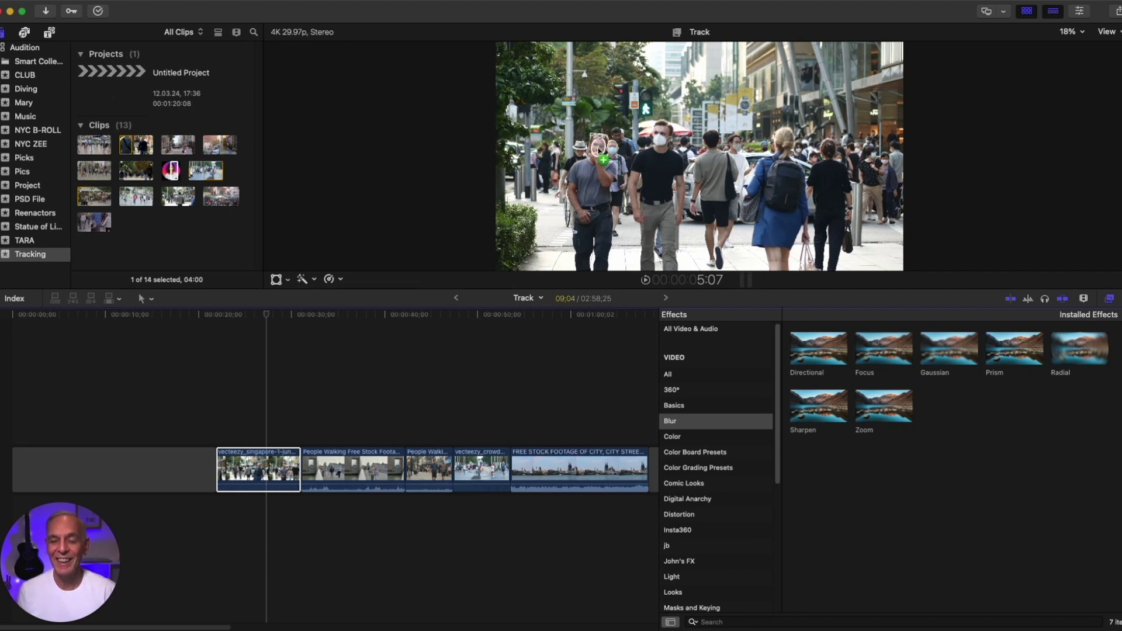
Drop the blur on the grey-shirted man's face, track it with Analyze, and play back
left_click_drag(599, 149, 599, 150)
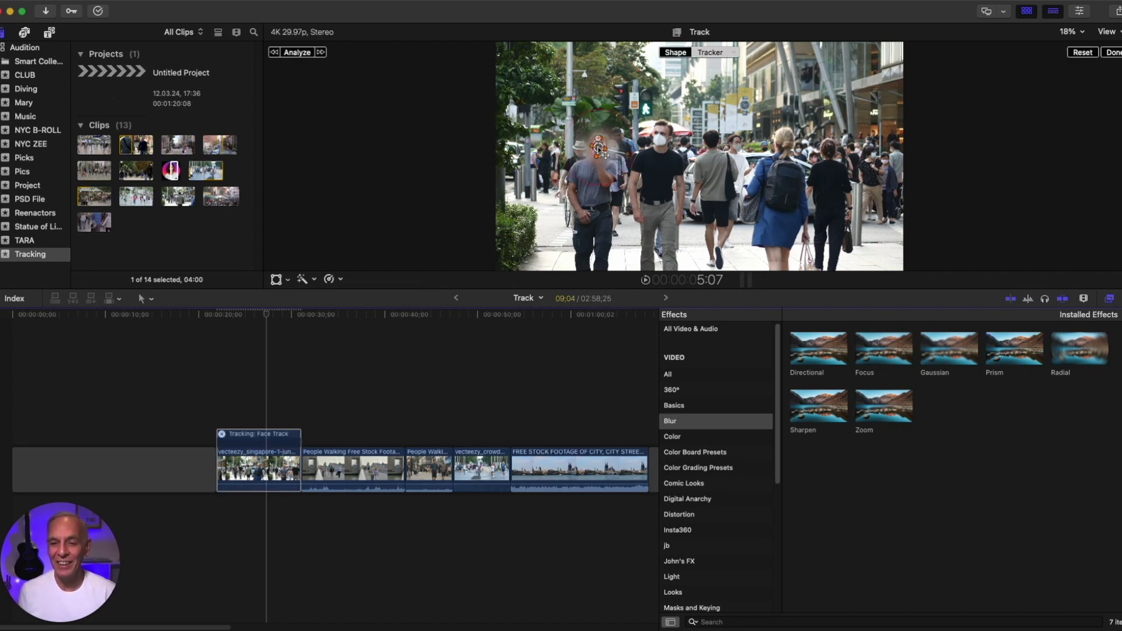
left_click(298, 53)
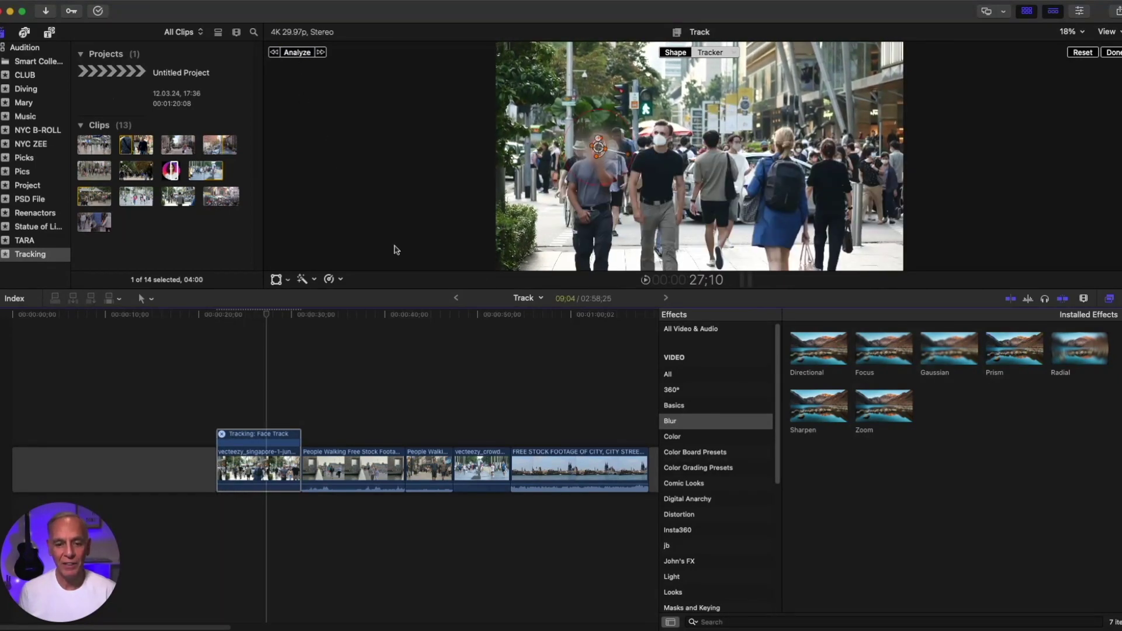
left_click(645, 279)
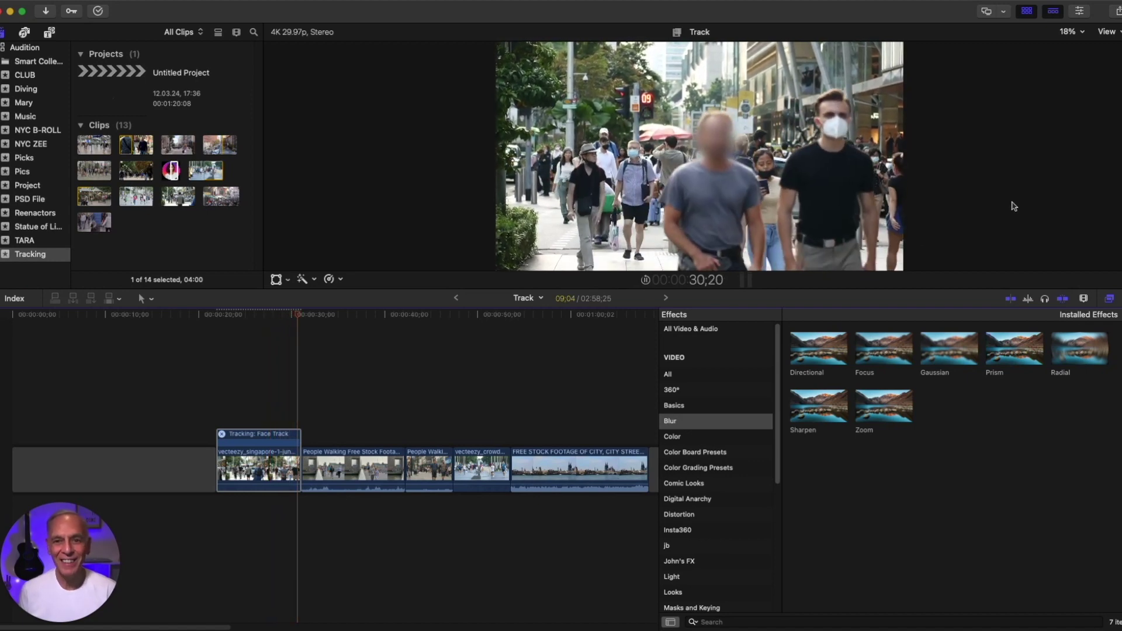
Add a second Gaussian blur on the man in black's face, track it, and replay
left_click(253, 383)
mouse_move(252, 315)
left_mouse_down()
mouse_move(281, 315)
mouse_move(253, 315)
mouse_move(256, 325)
left_mouse_up()
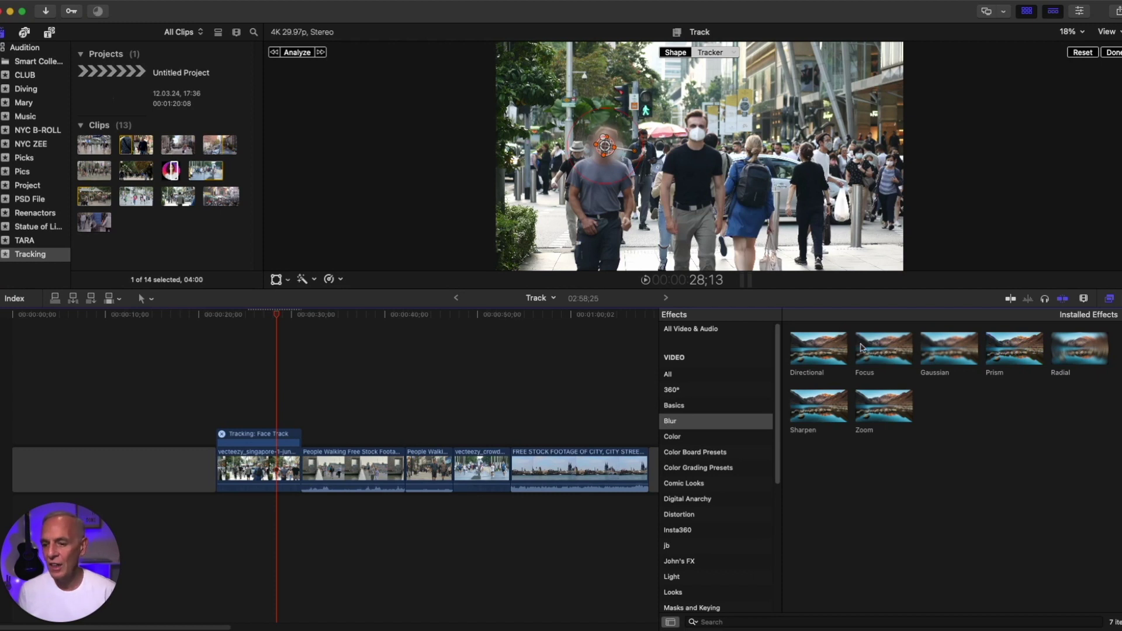
left_click_drag(943, 362, 698, 127)
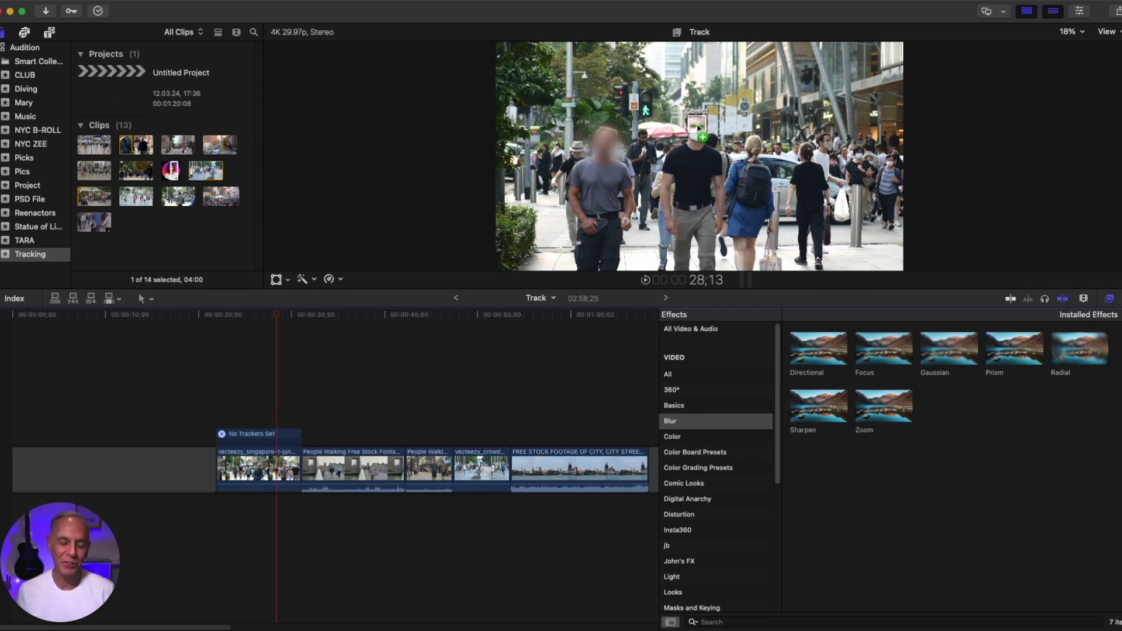
left_click_drag(698, 127, 698, 125)
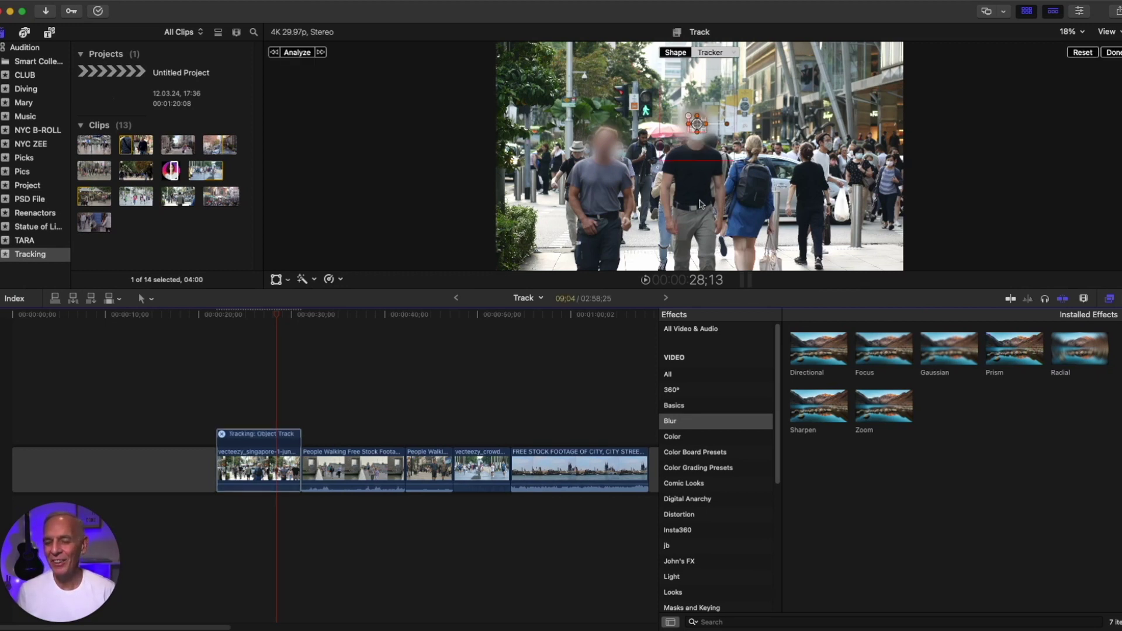
left_click(297, 53)
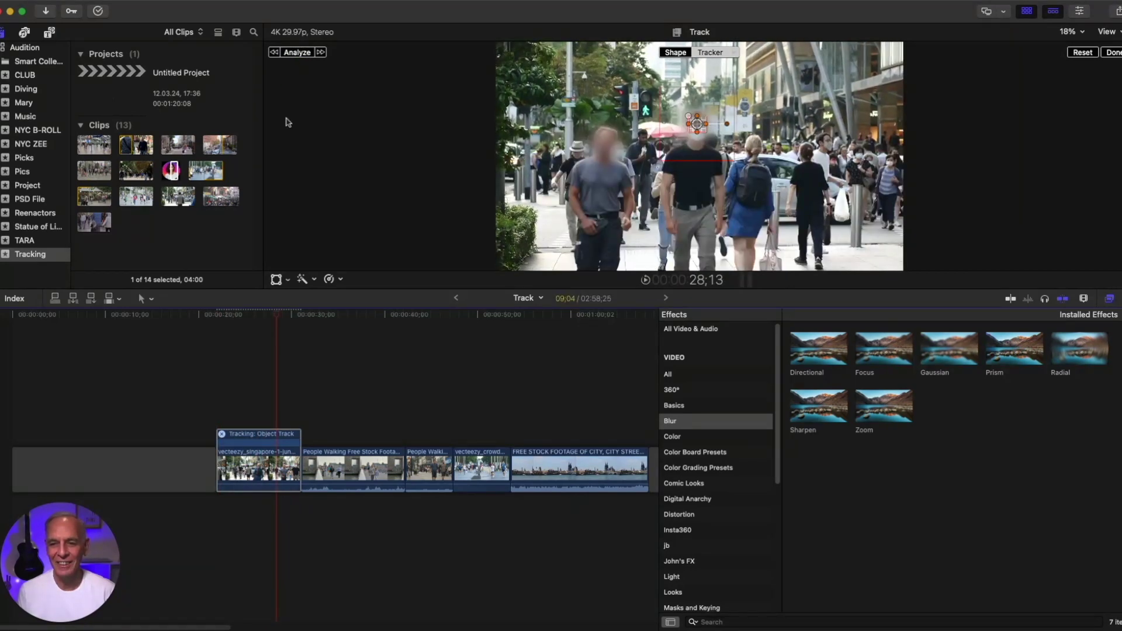
left_click(645, 280)
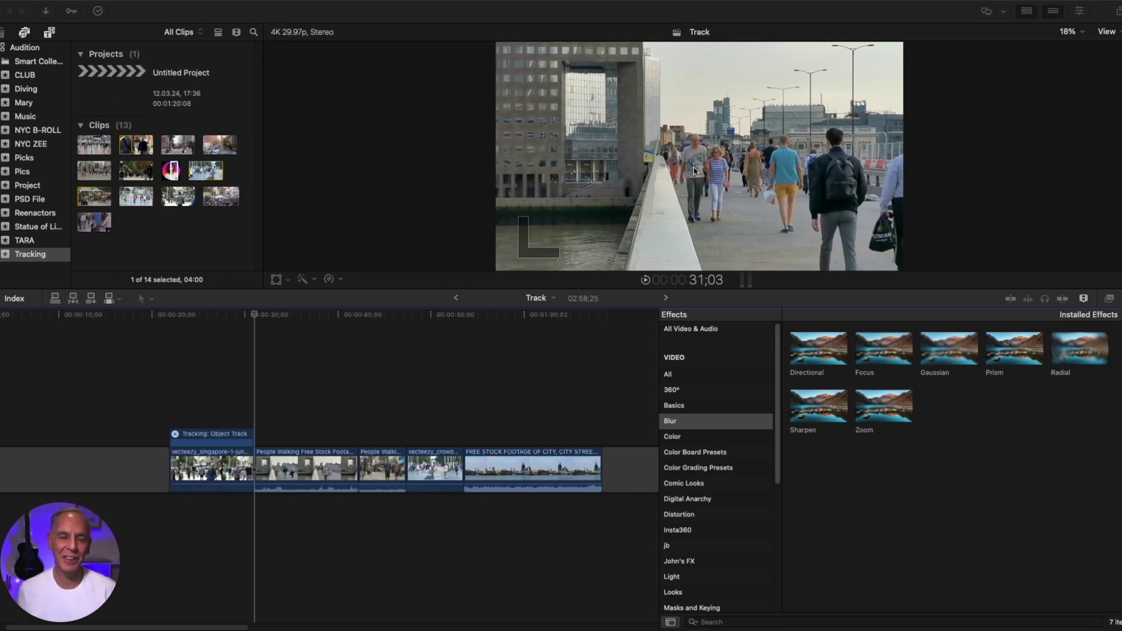
Place a Gaussian blur on the bridge walker and shape it into a shortened ellipse
left_click(939, 351)
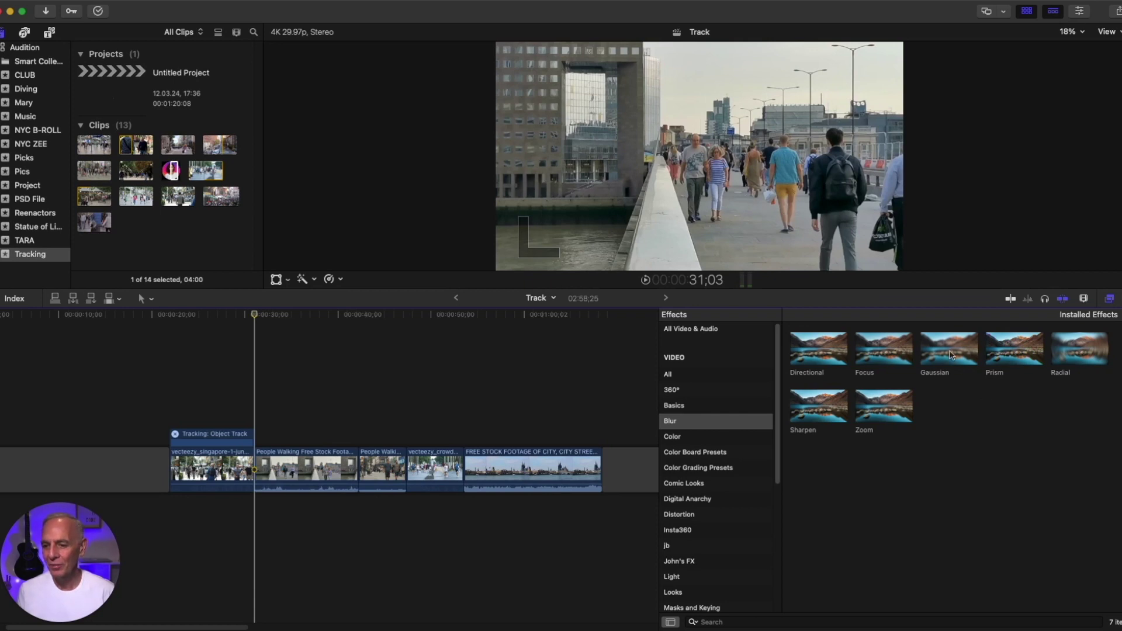
left_click_drag(950, 354, 694, 171)
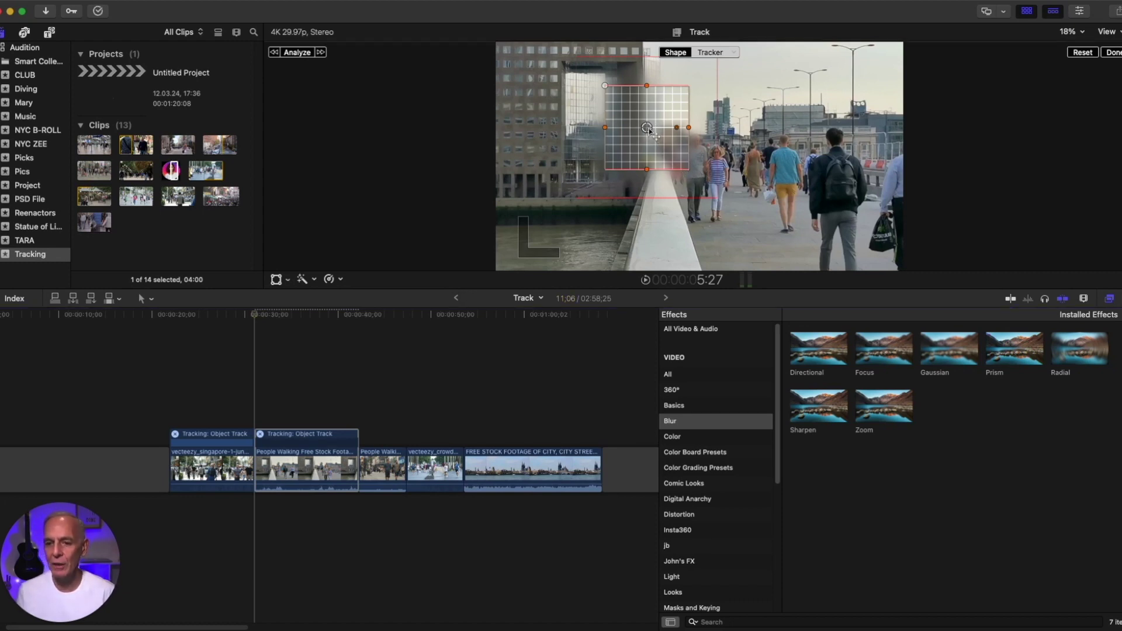
left_click_drag(646, 128, 717, 173)
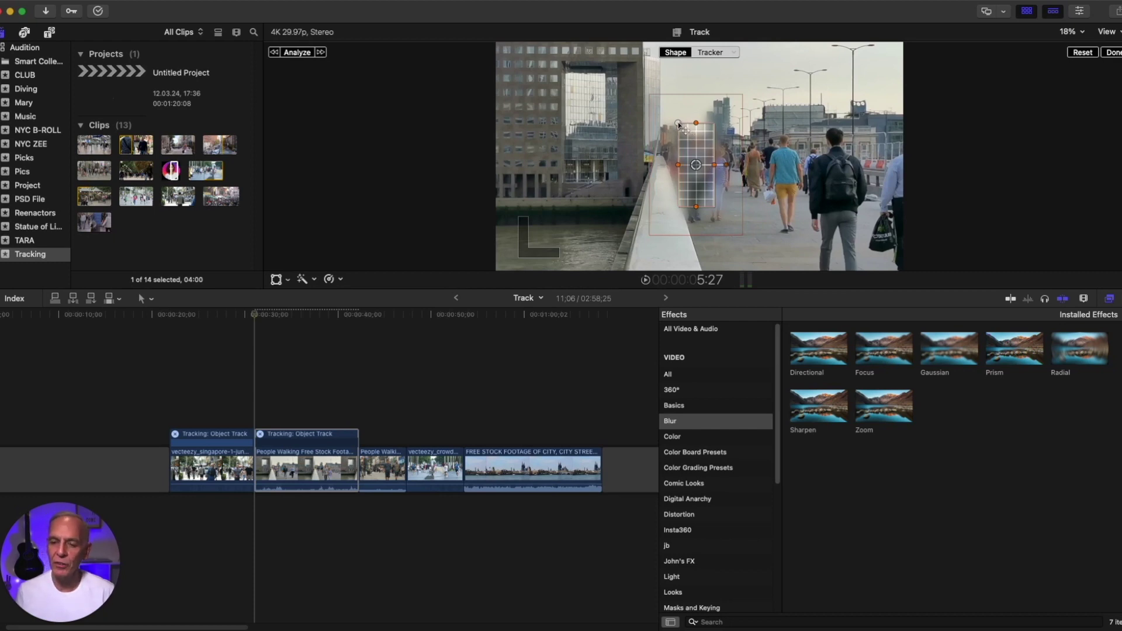
left_click_drag(678, 124, 687, 134)
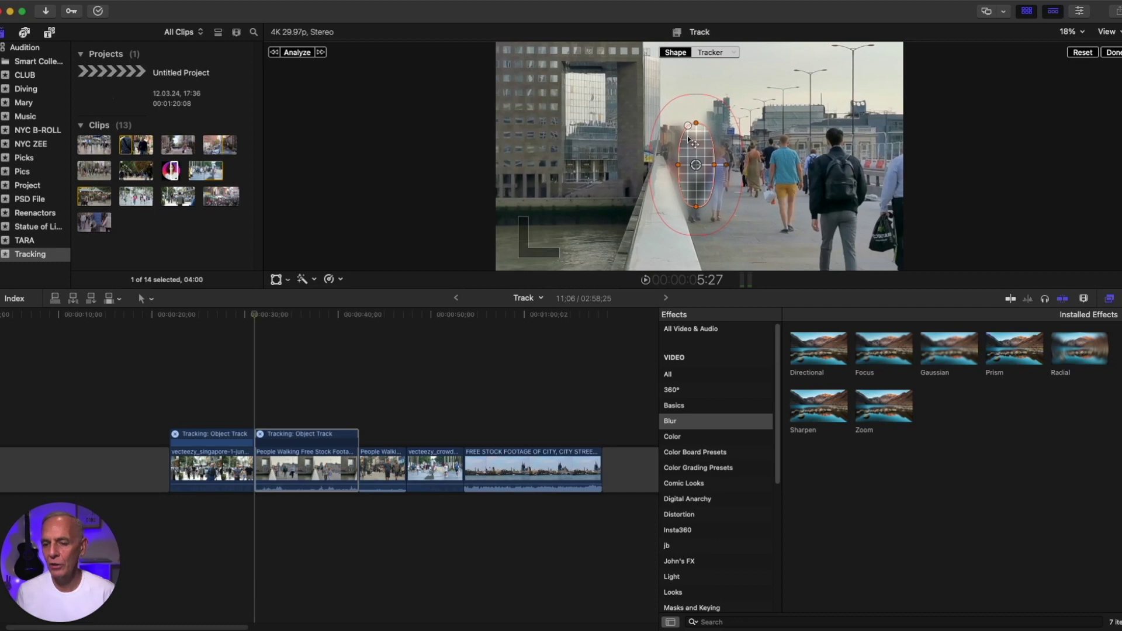
left_click_drag(696, 206, 698, 181)
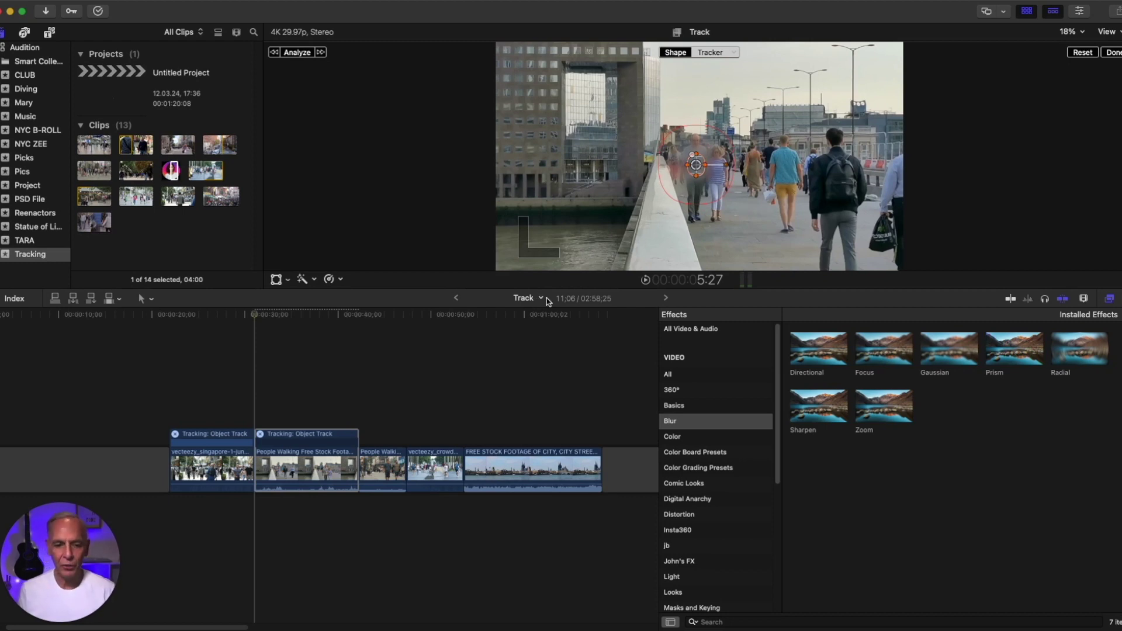
Analyze the walker's movement so the oval blur tracks him, then play back
left_click(298, 53)
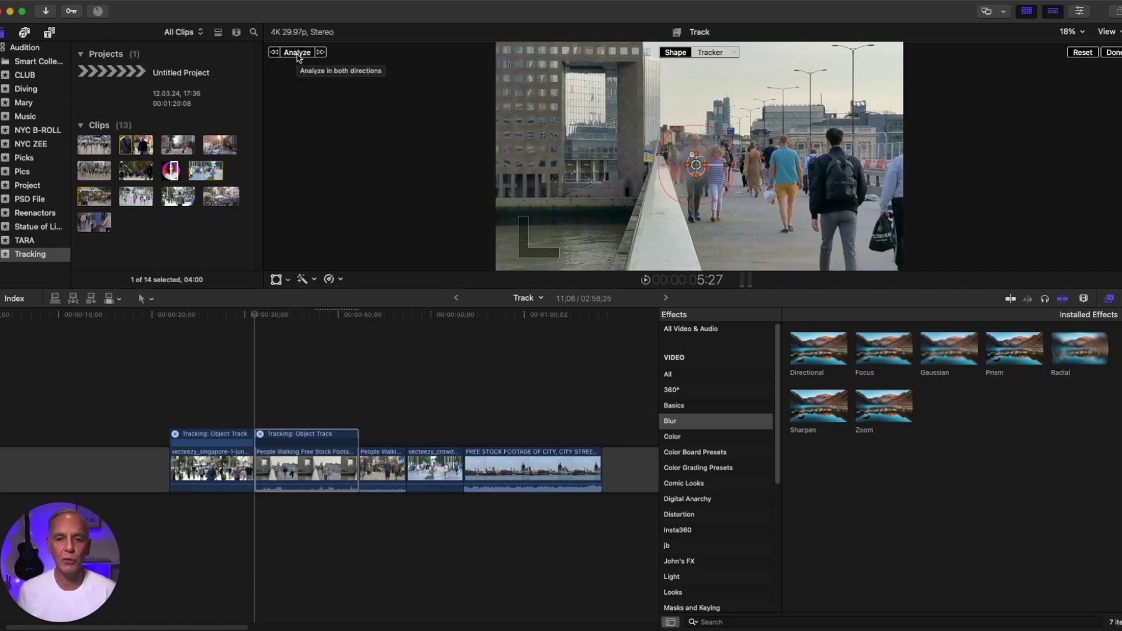
left_click(298, 53)
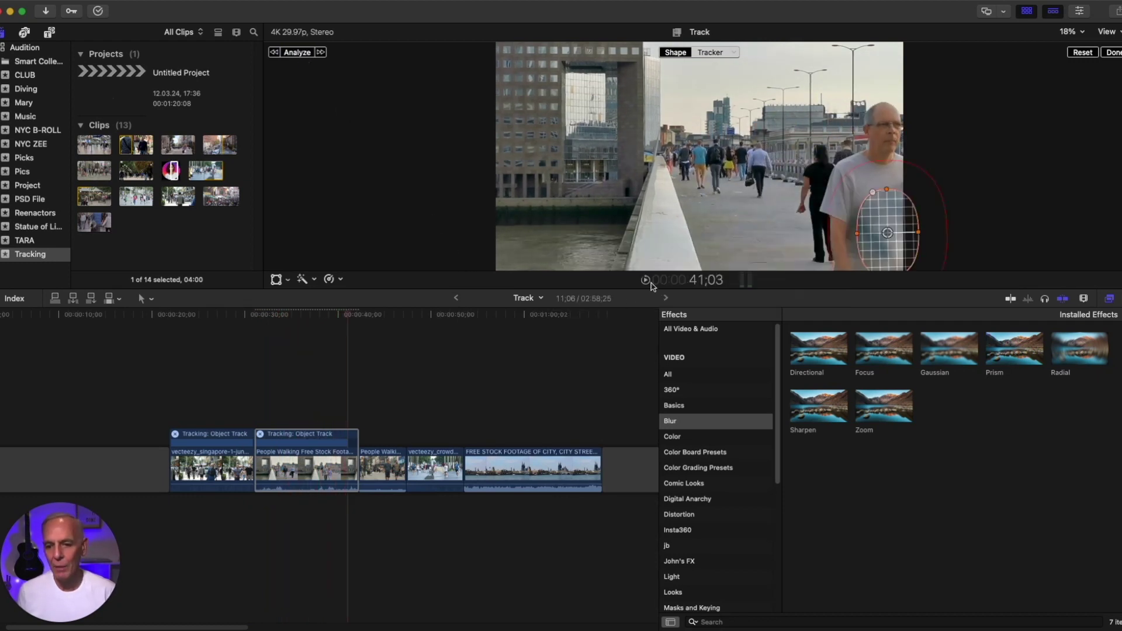
left_click(646, 280)
left_click(209, 320)
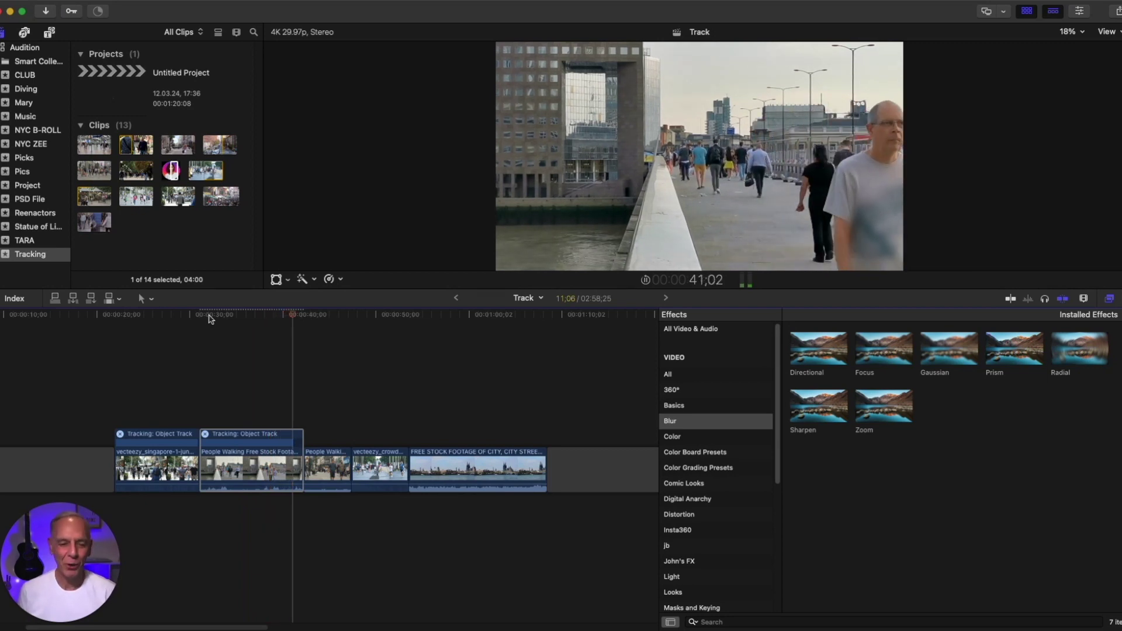
Apply a Comic Looks effect to the third clip, centred on the hooded walking man
key("space")
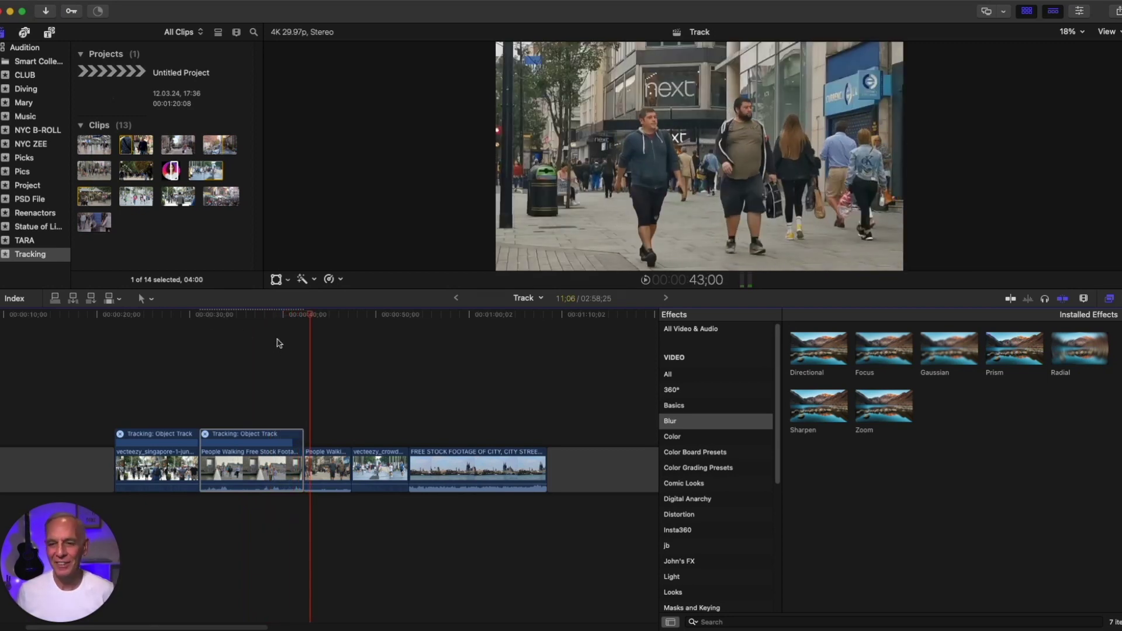
left_click(342, 456)
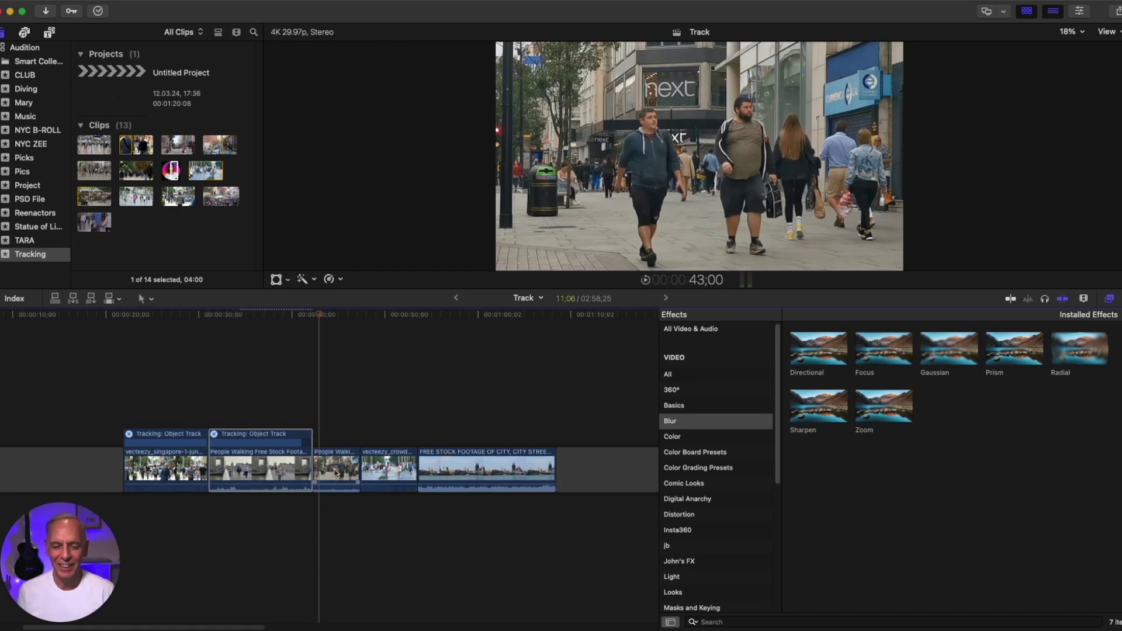
left_click_drag(320, 315, 331, 315)
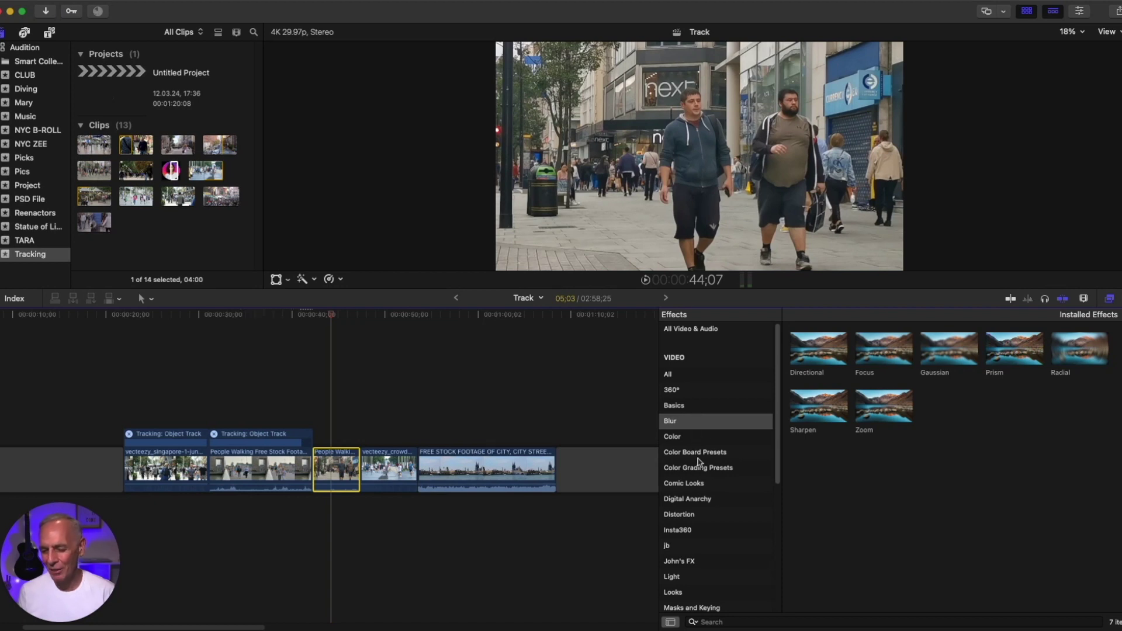
left_click(679, 485)
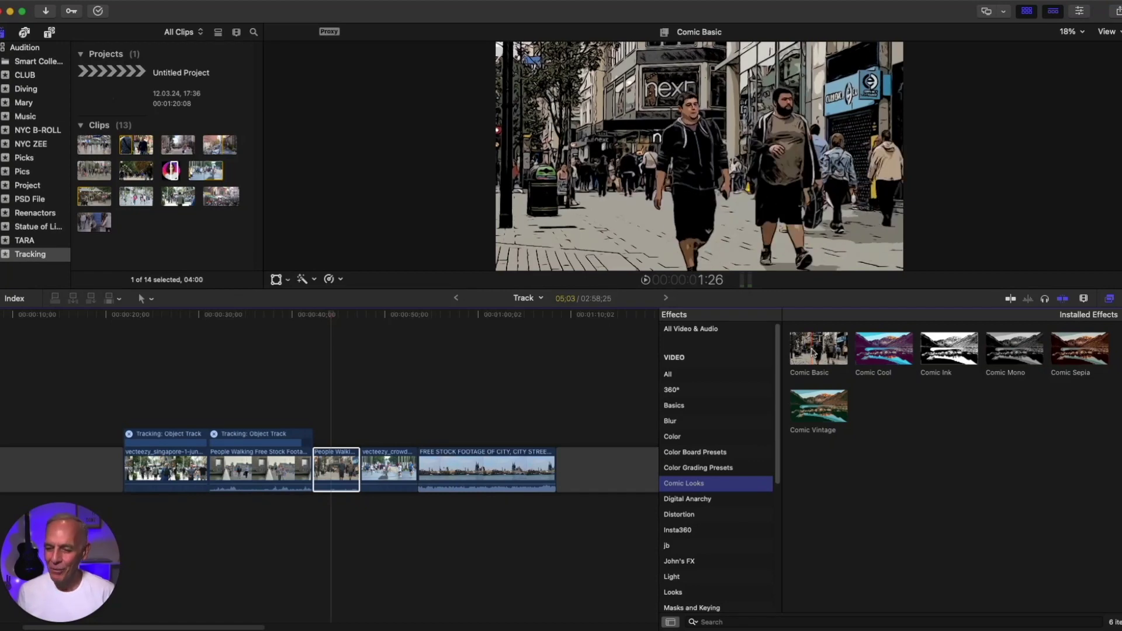
left_click(709, 163)
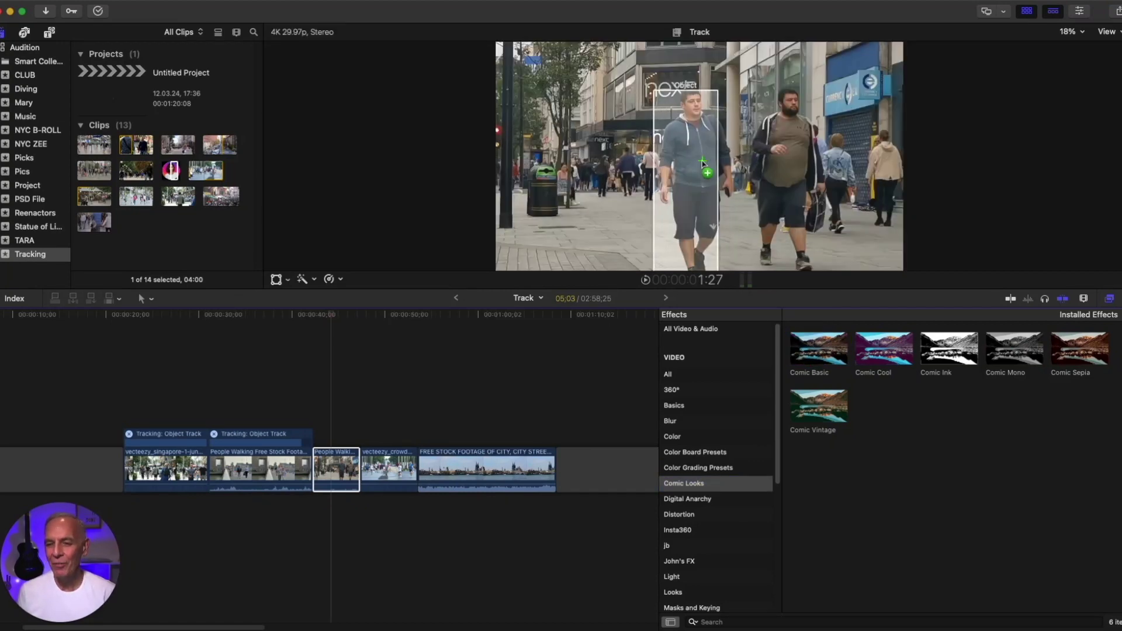
left_click(705, 163)
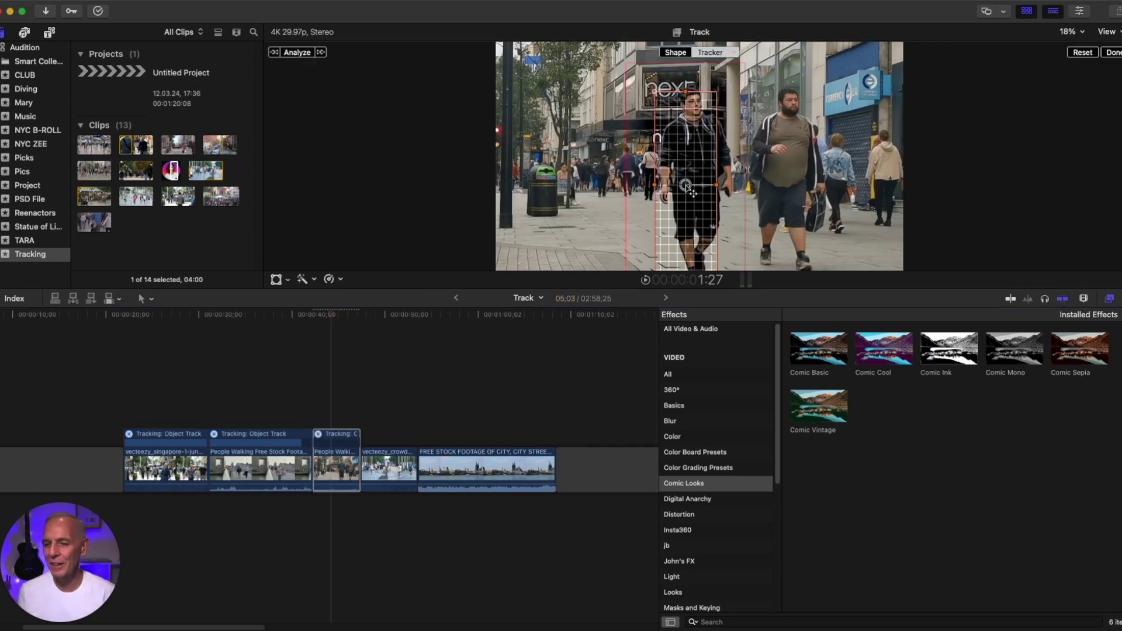
mouse_move(688, 188)
left_mouse_down()
mouse_move(701, 185)
mouse_move(663, 187)
mouse_move(686, 189)
left_mouse_up()
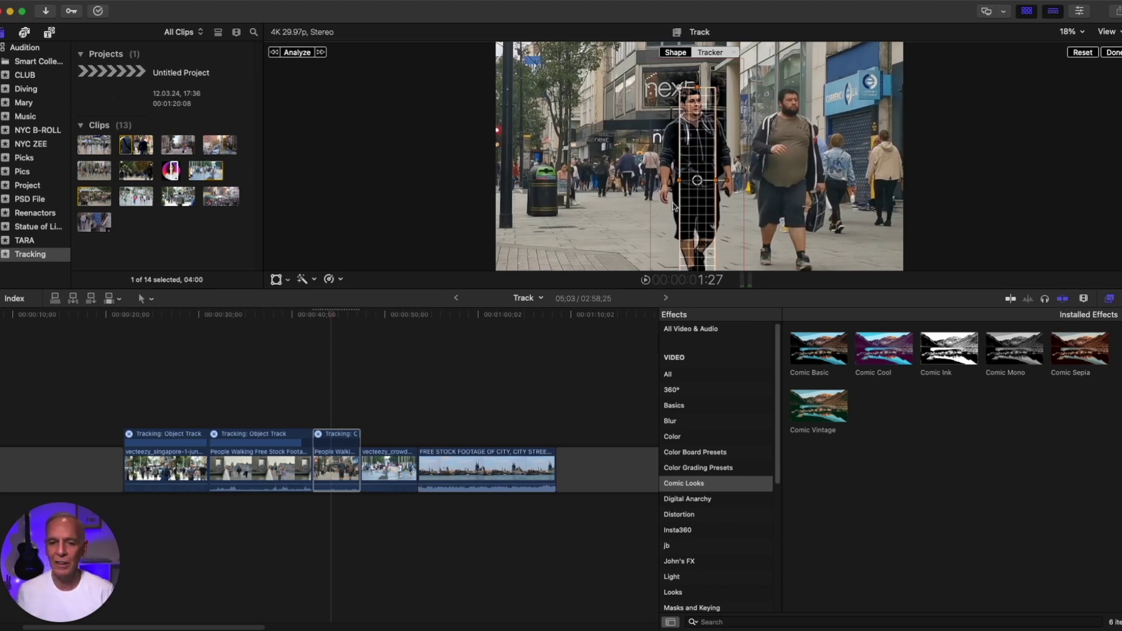
Track the comic effect to the walking man and replay from about 42 seconds
left_click(297, 53)
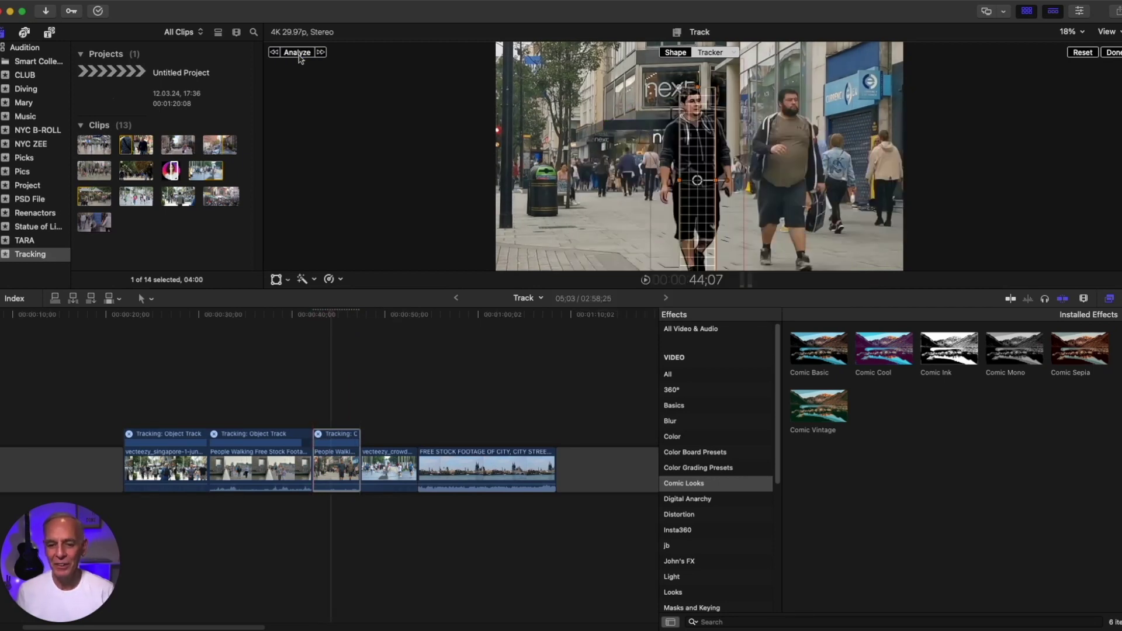
left_click(645, 280)
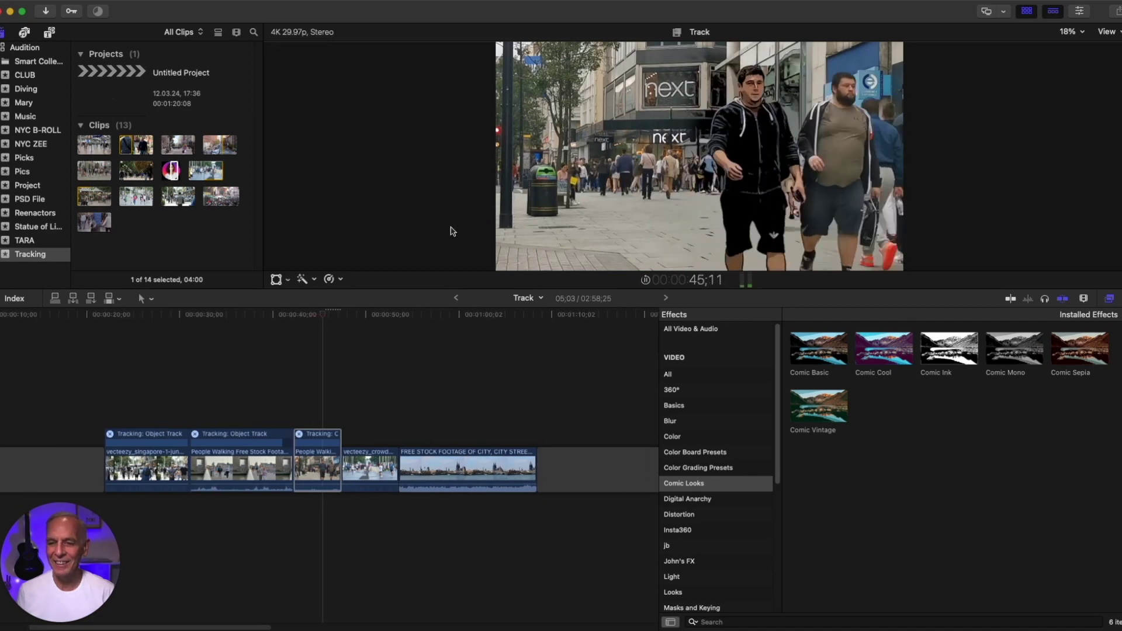
left_click(299, 318)
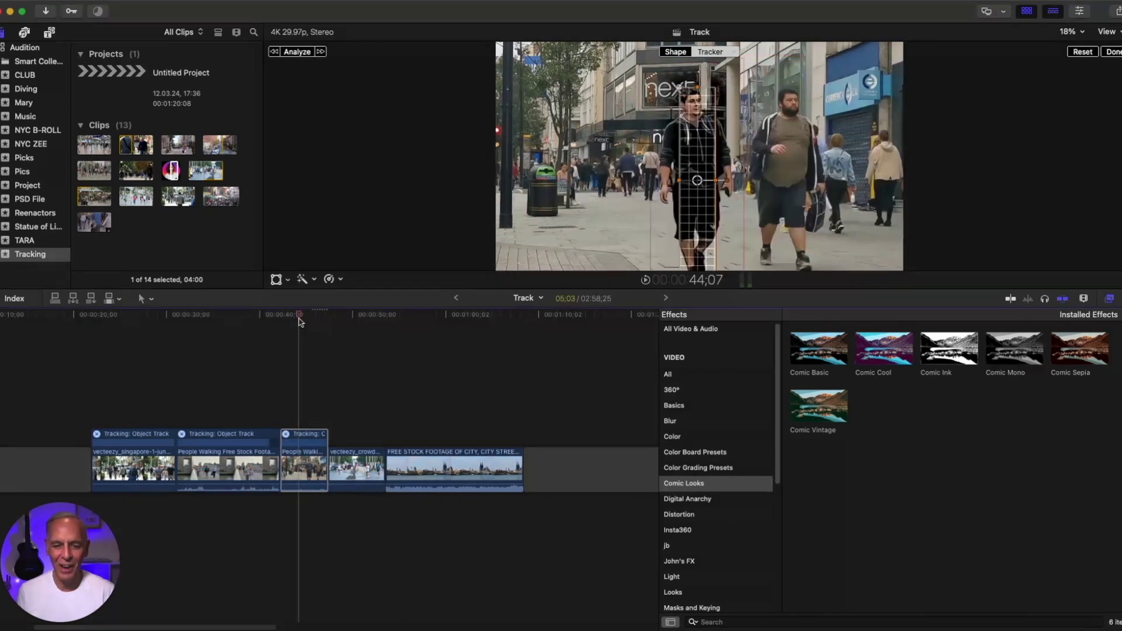
left_click_drag(299, 320, 285, 321)
key("space")
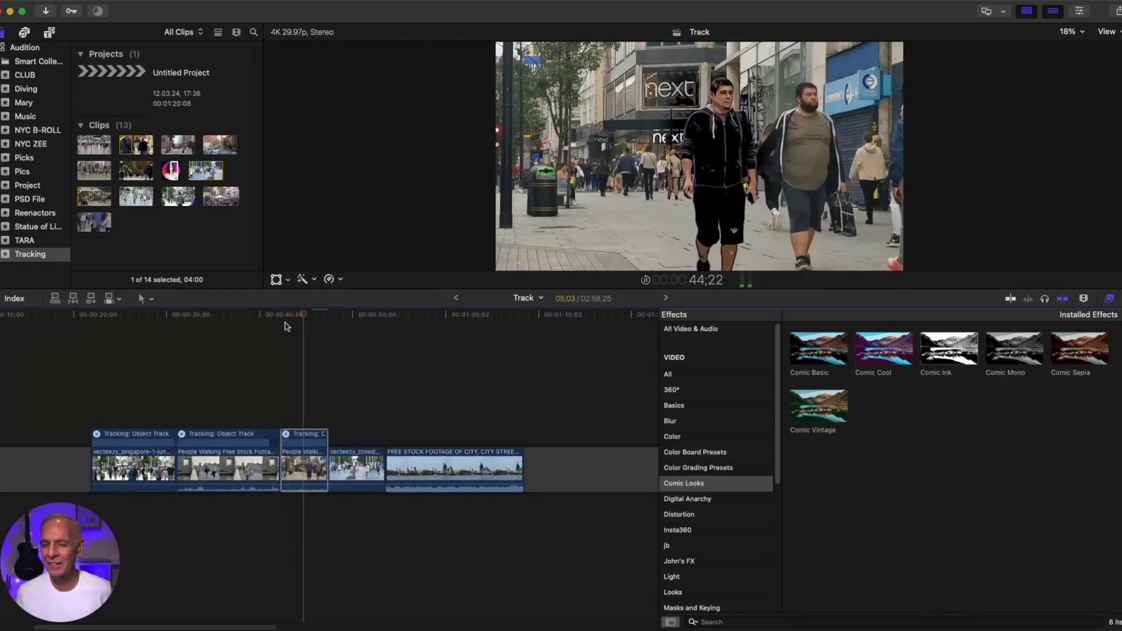
key("space")
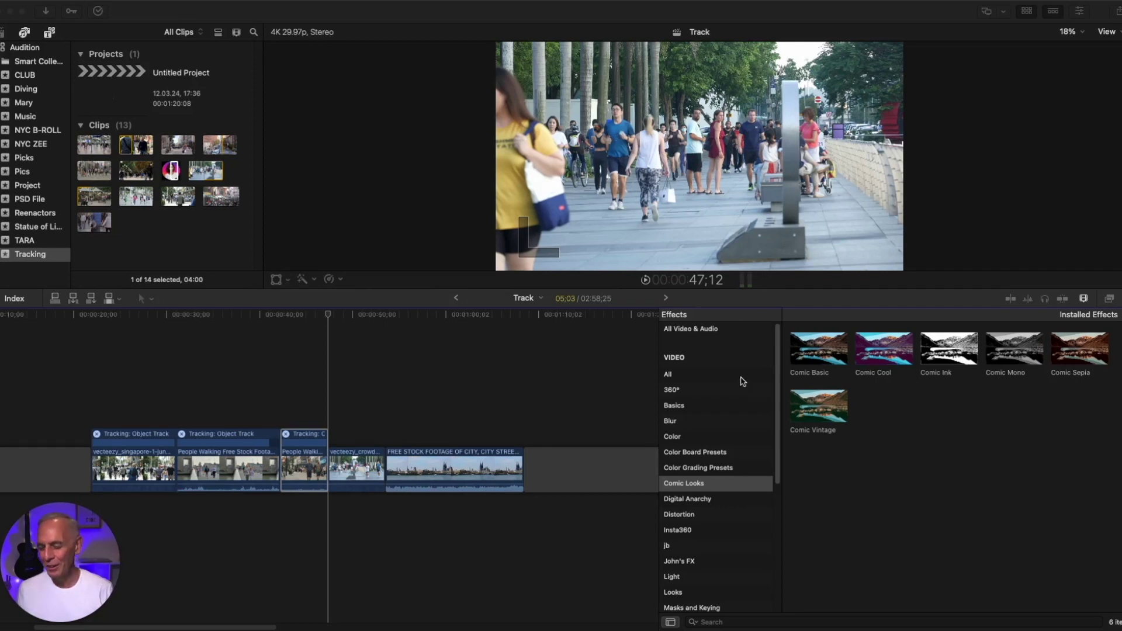
Apply Color Board to the man in the blue checked shirt and round its mask into an oval
left_click(681, 443)
left_click(680, 439)
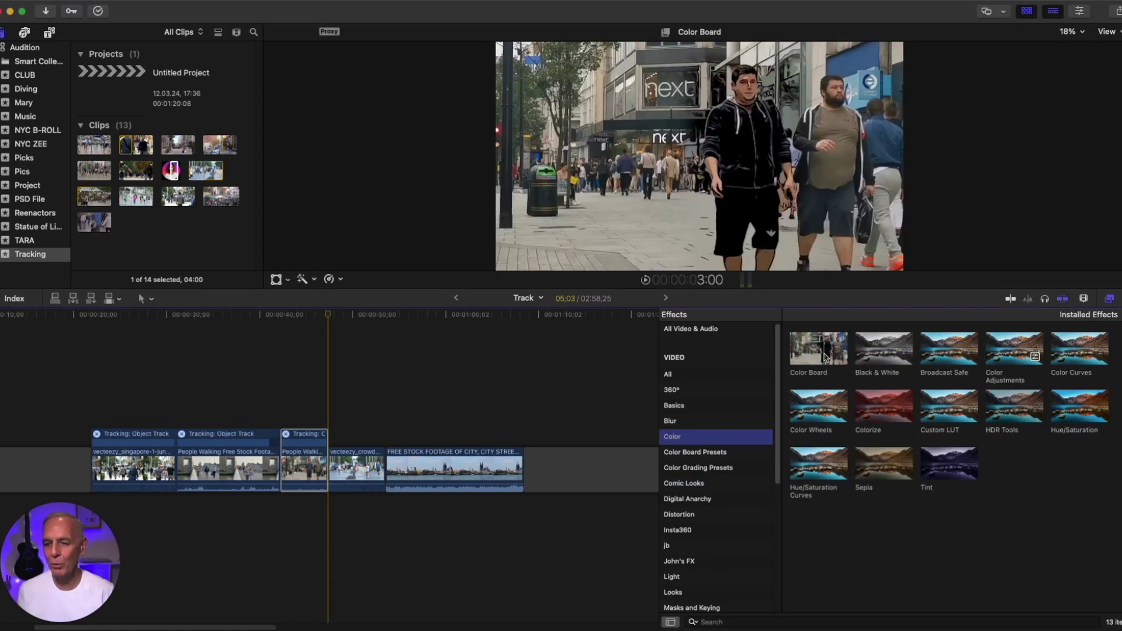
left_click_drag(825, 356, 617, 143)
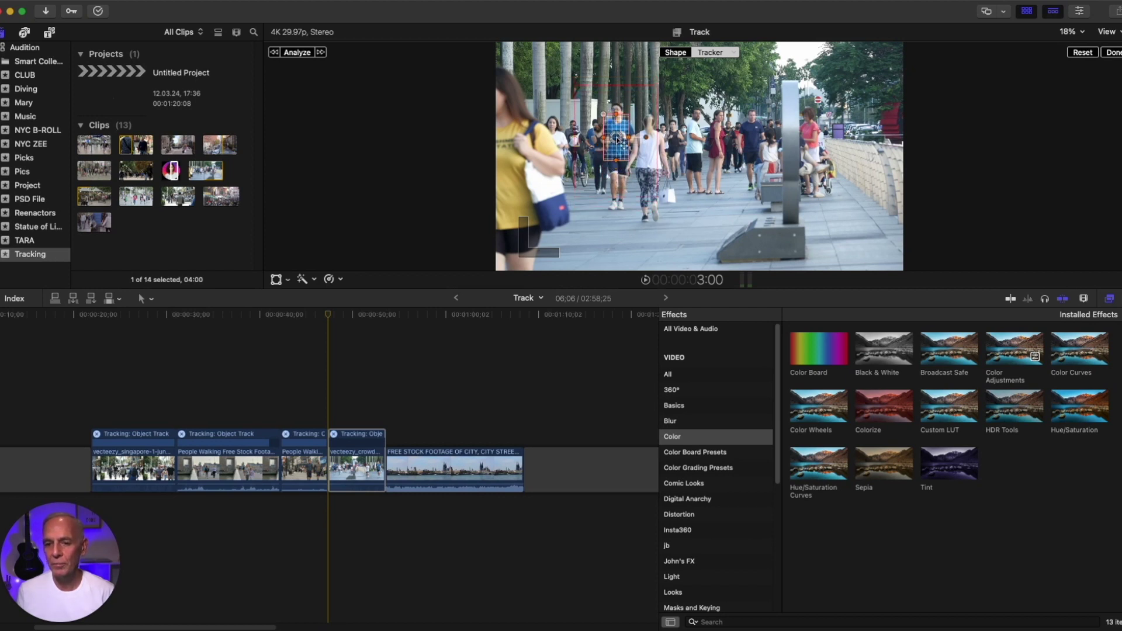
left_click_drag(605, 120, 608, 125)
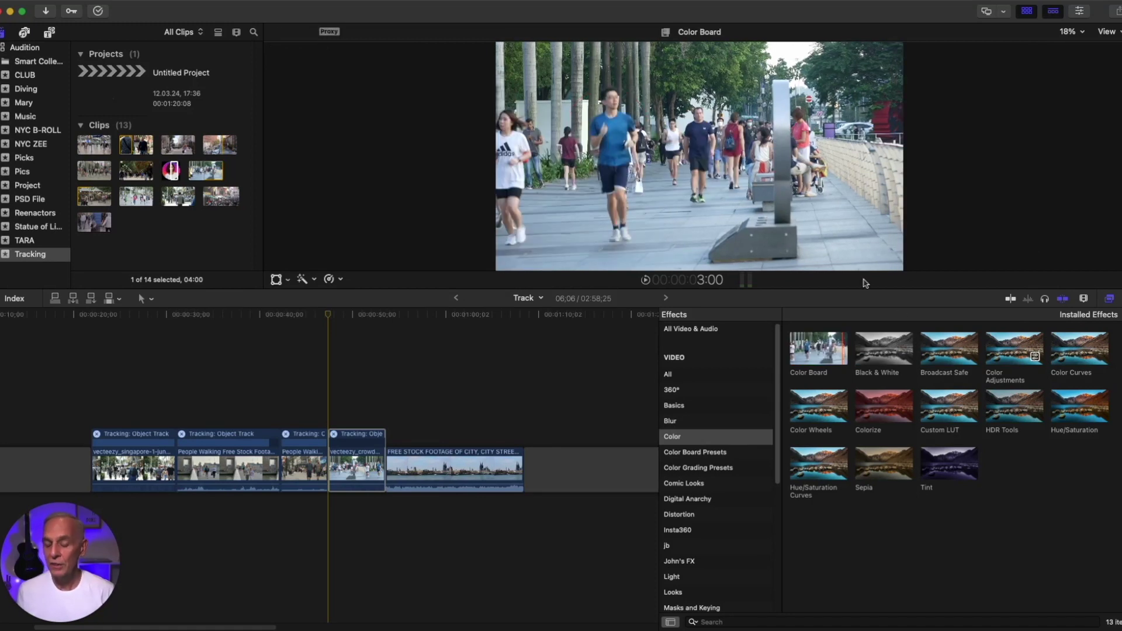
Raise Color Board's global saturation near maximum, track the mask, and play back
left_click(1079, 12)
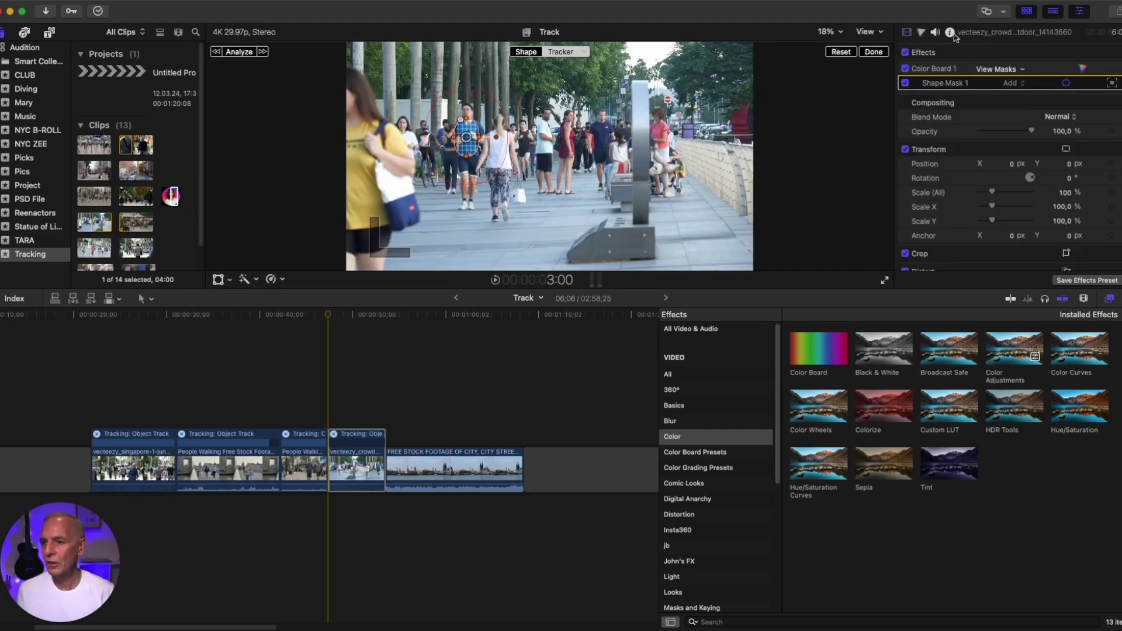
left_click(922, 33)
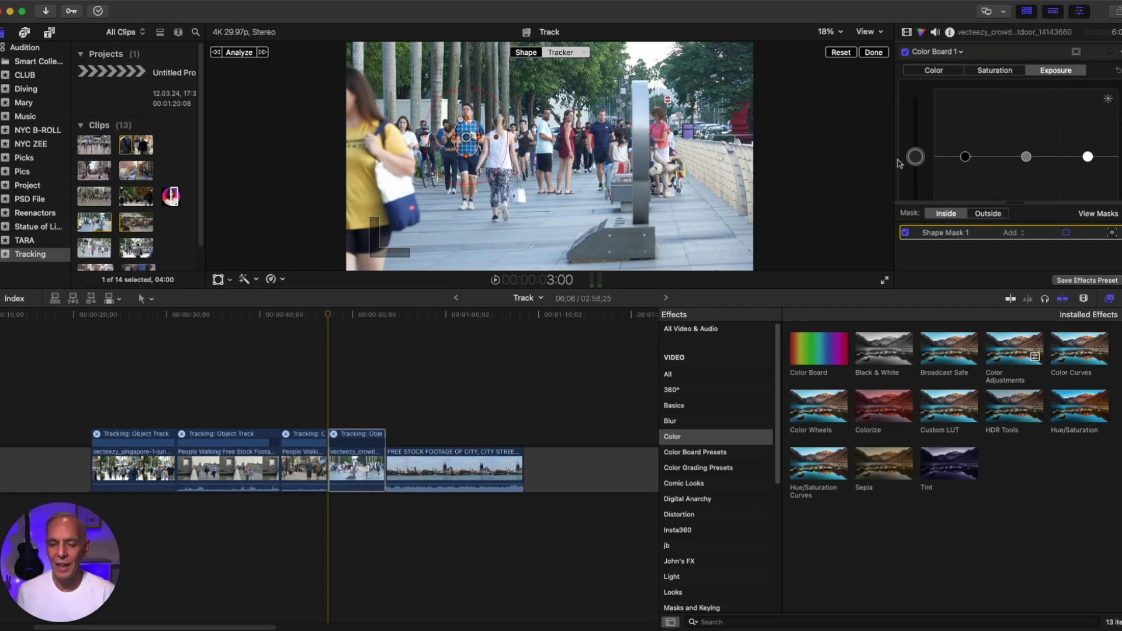
left_click(992, 71)
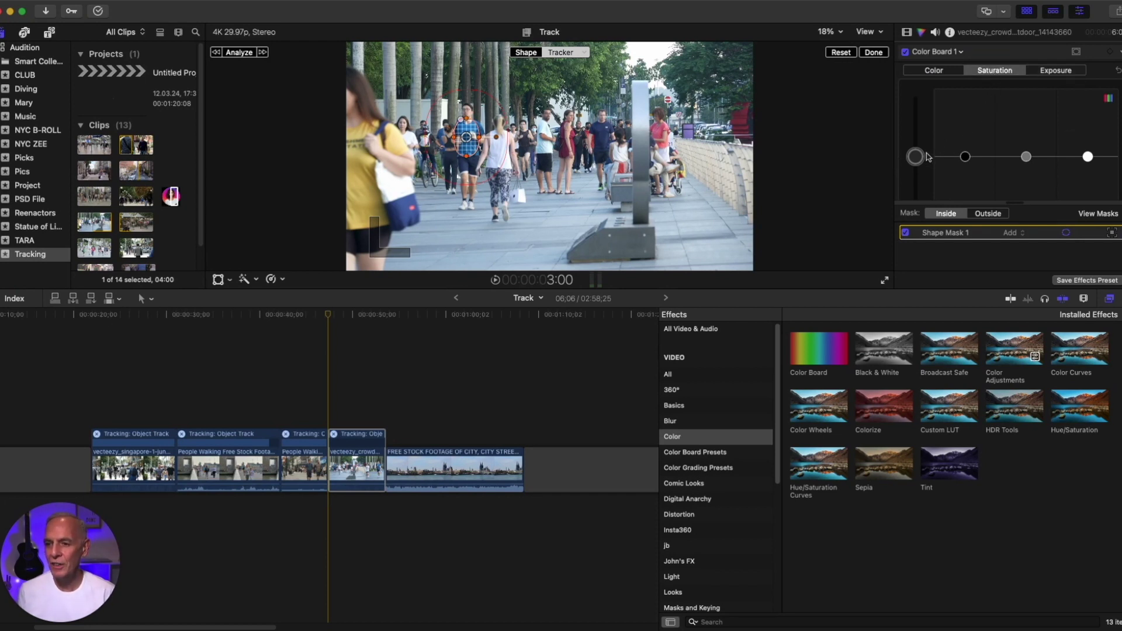
left_click_drag(920, 159, 915, 75)
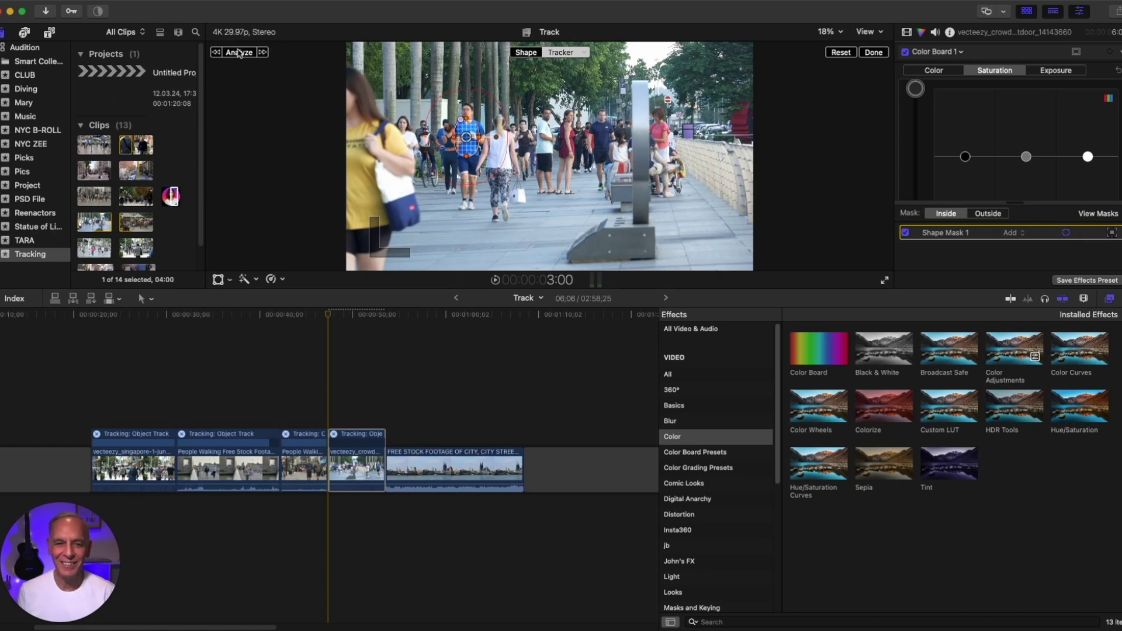
left_click(238, 54)
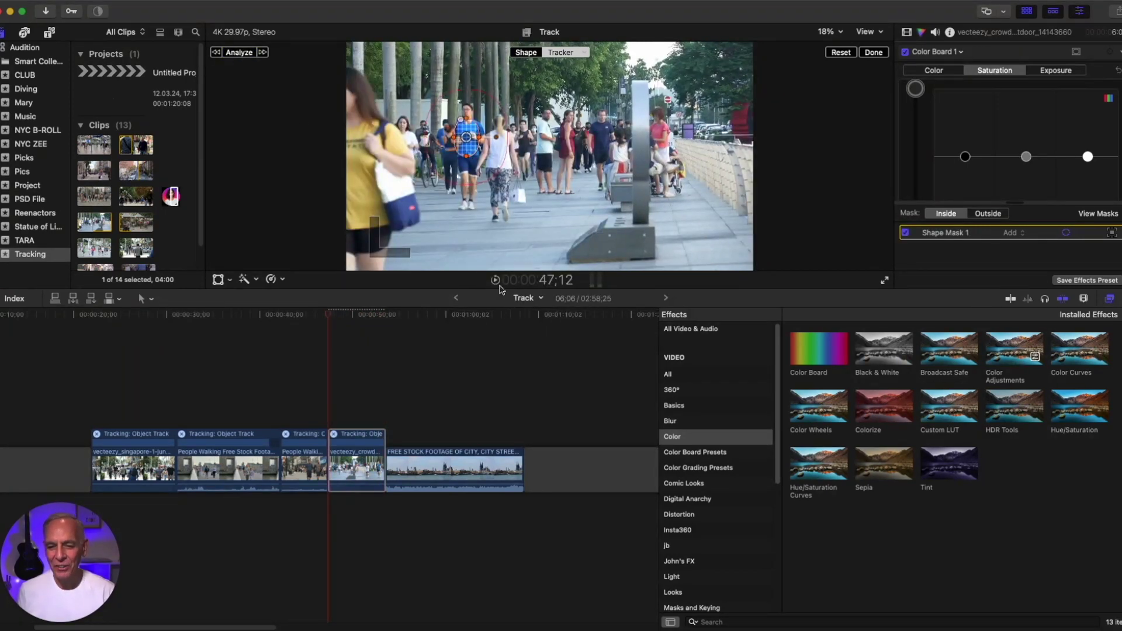
left_click(495, 280)
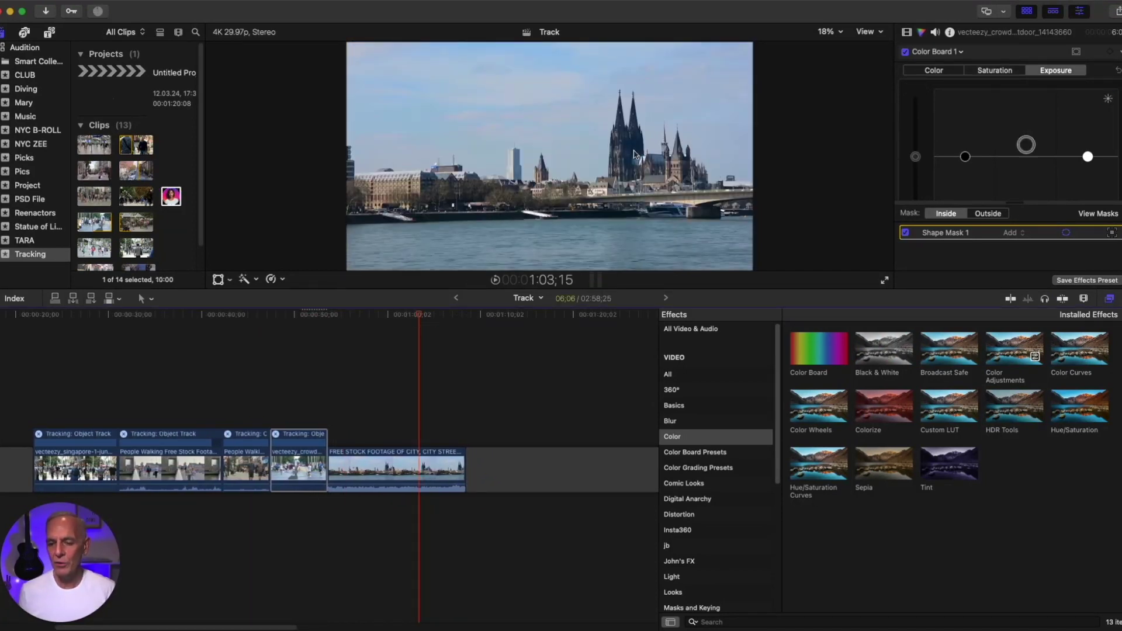
Drop a Basic Title onto the cathedral shot and fit its tracker box to the towers
left_click(49, 33)
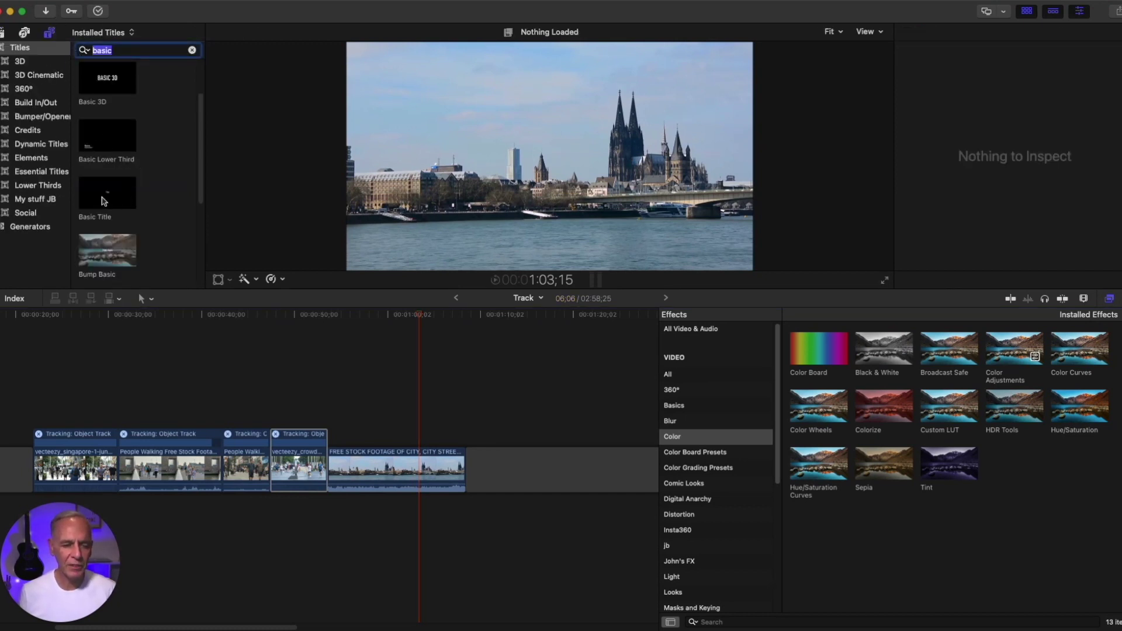
left_click_drag(102, 200, 640, 157)
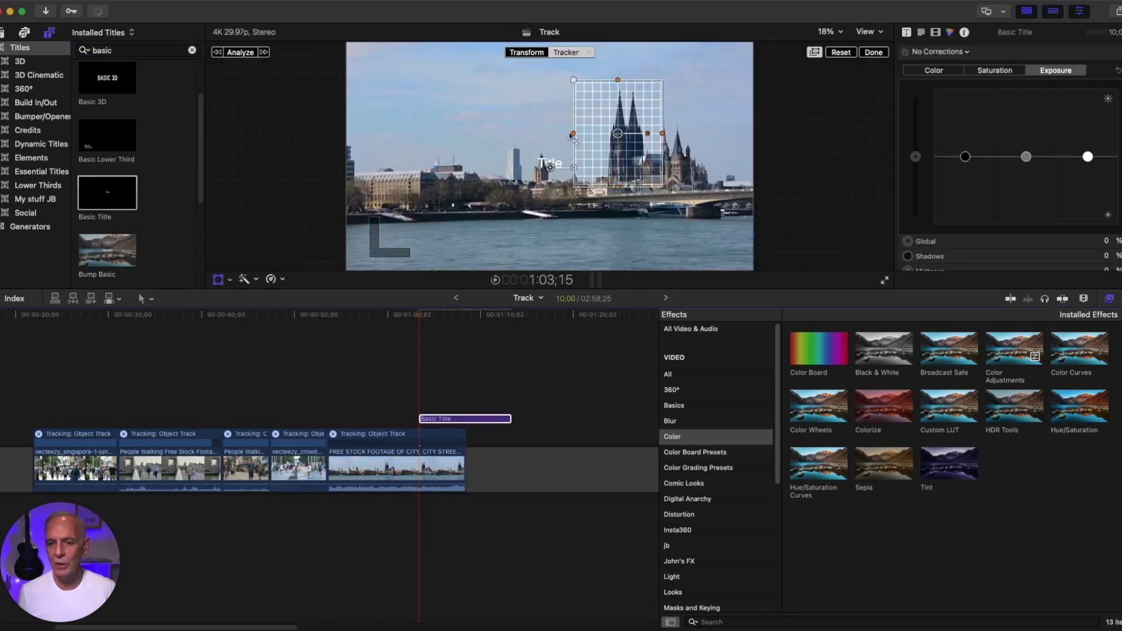
left_click_drag(574, 136, 612, 136)
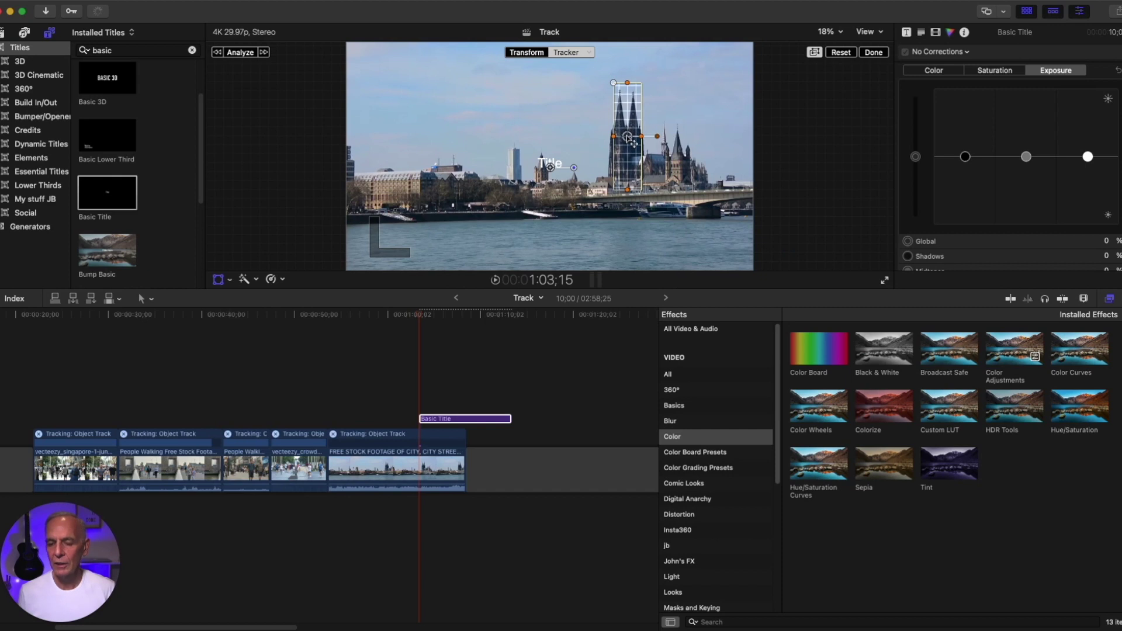
left_click_drag(573, 168, 608, 100)
Set the title size to 144, place it above the spires, and extend the clip earlier
left_click(919, 33)
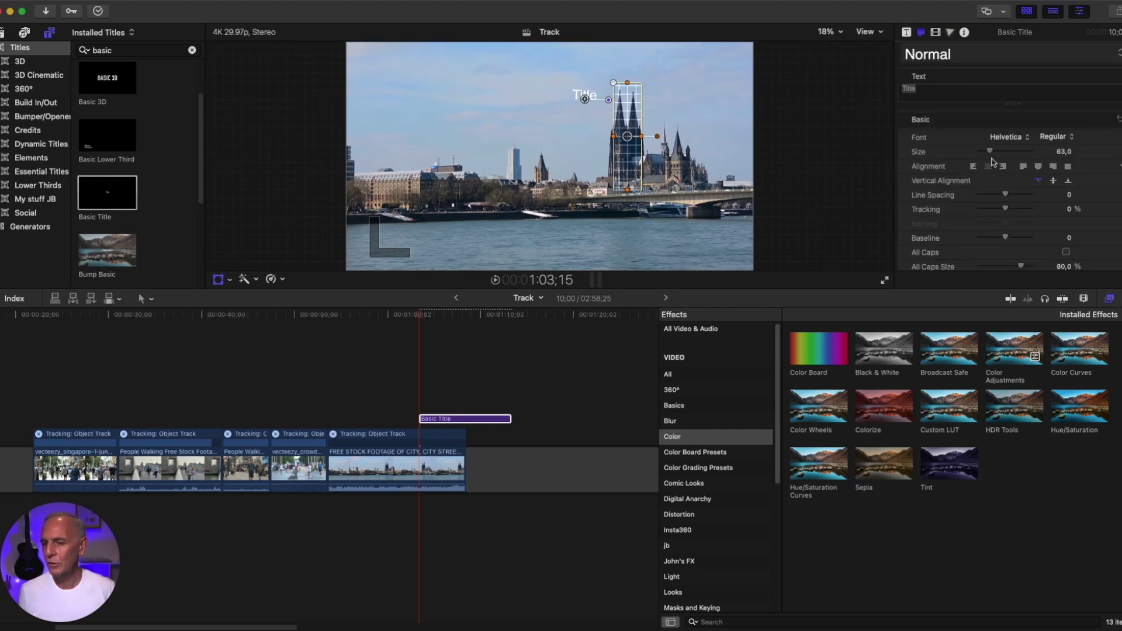
left_click_drag(992, 154, 1004, 152)
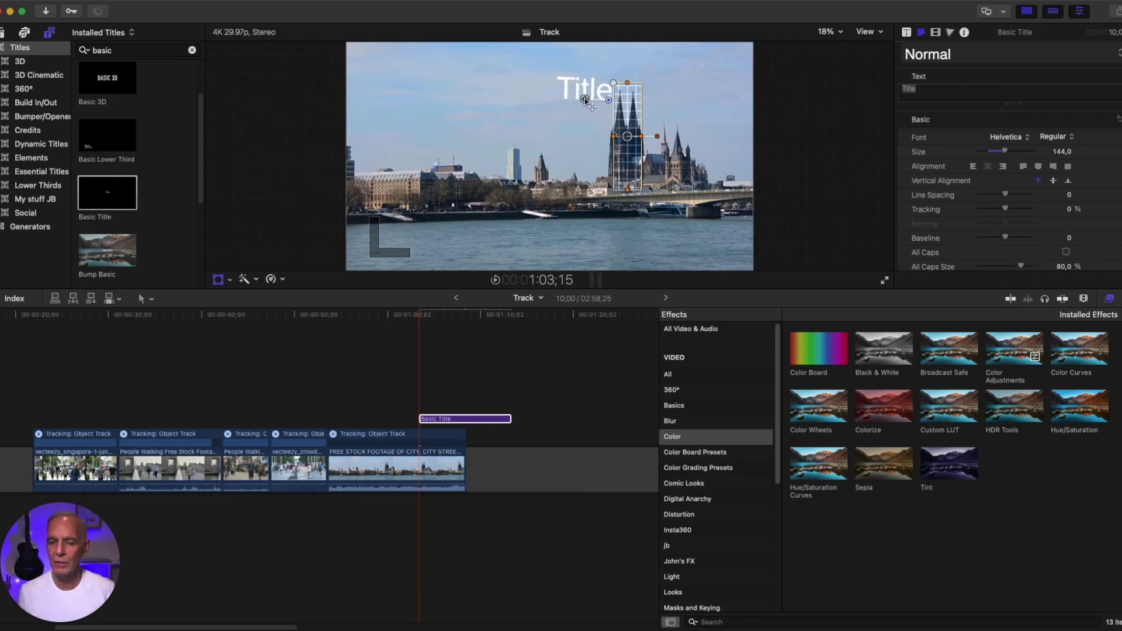
left_click_drag(581, 100, 580, 97)
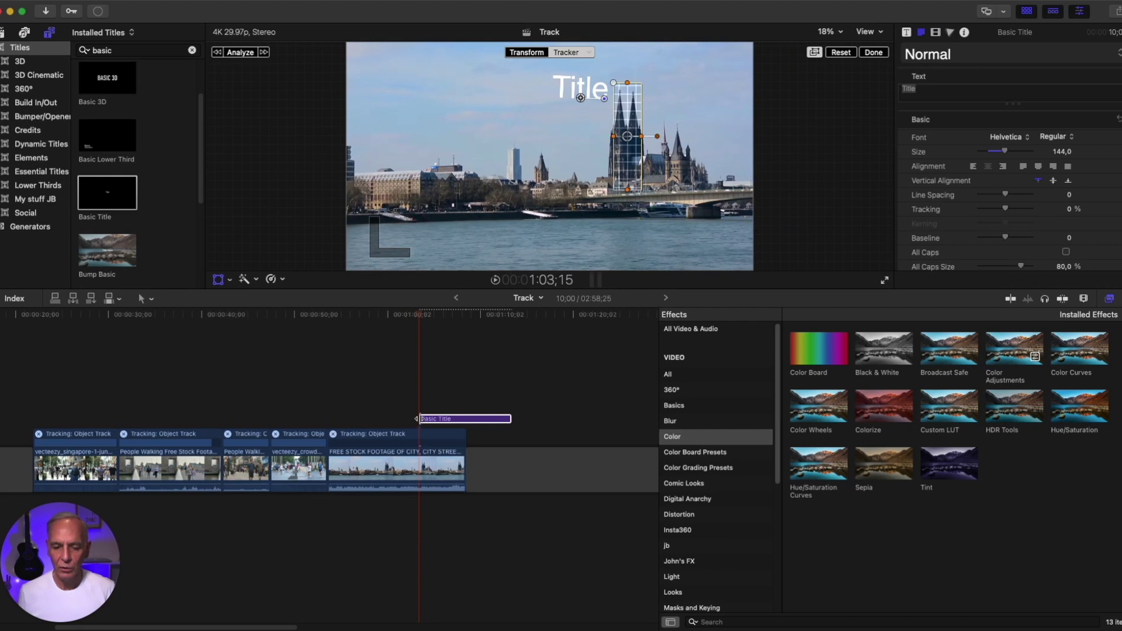
left_click_drag(419, 418, 328, 418)
Track the cathedral towers for the selected title clip, then replay from earlier to check
left_click(394, 420)
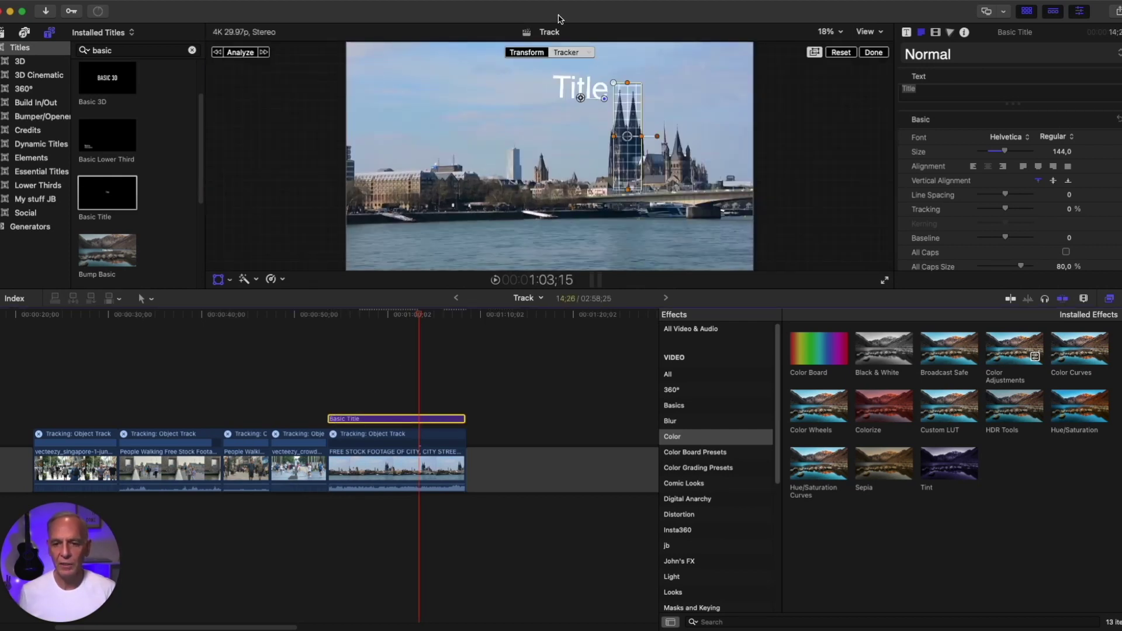
left_click(240, 53)
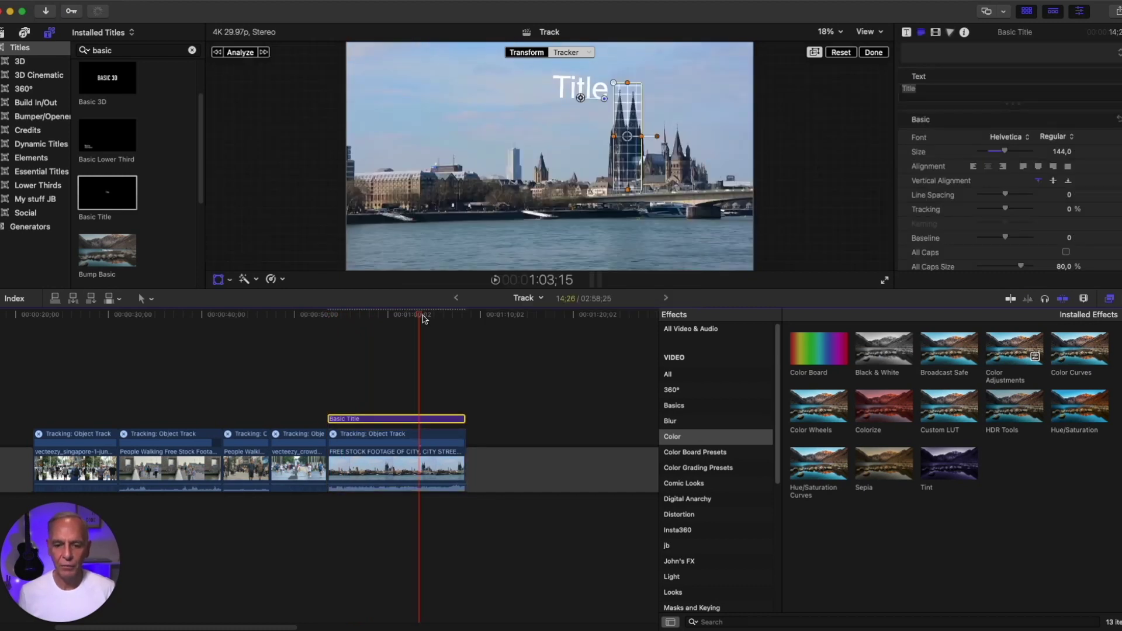
left_click_drag(423, 318, 328, 318)
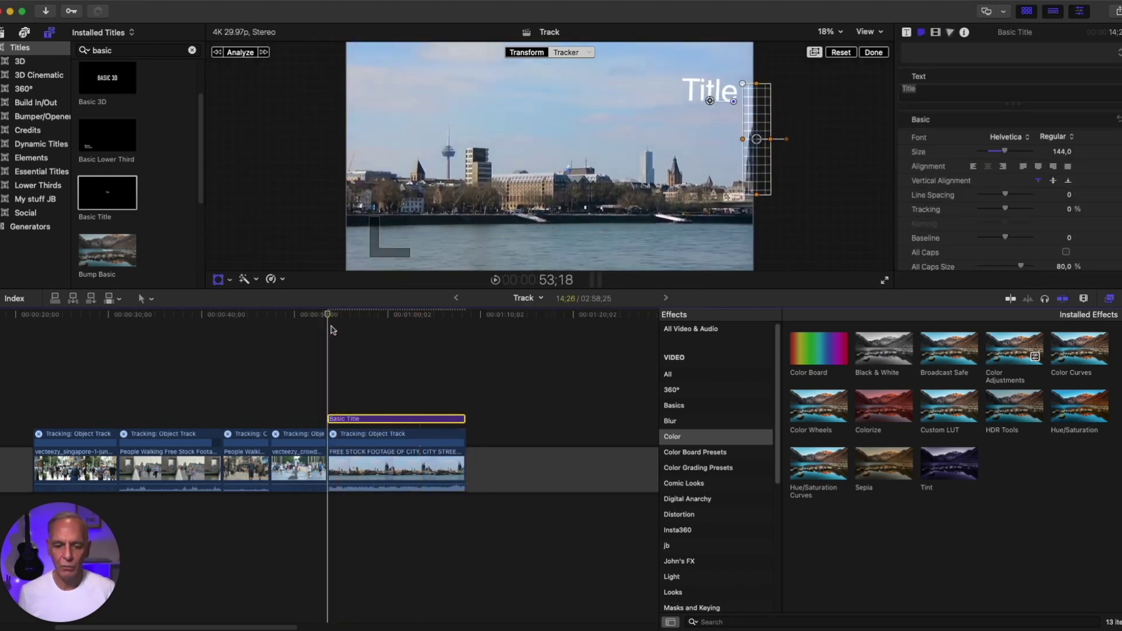
left_click(495, 280)
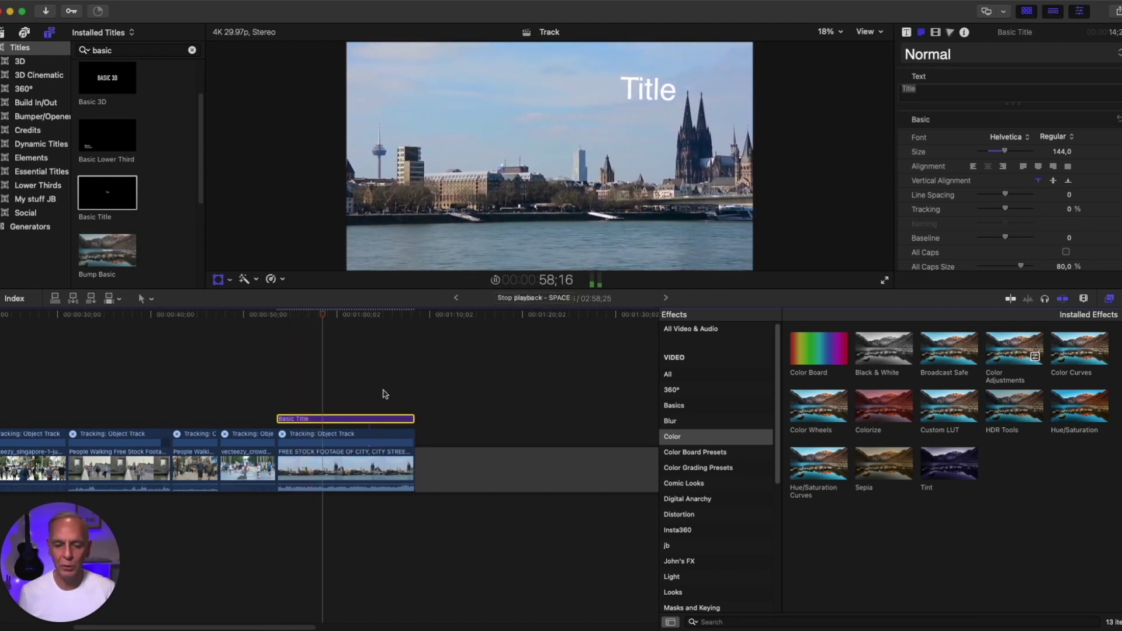
Add a second Basic Title matching the first's length, moved left over the skyline, size 159
left_click(496, 281)
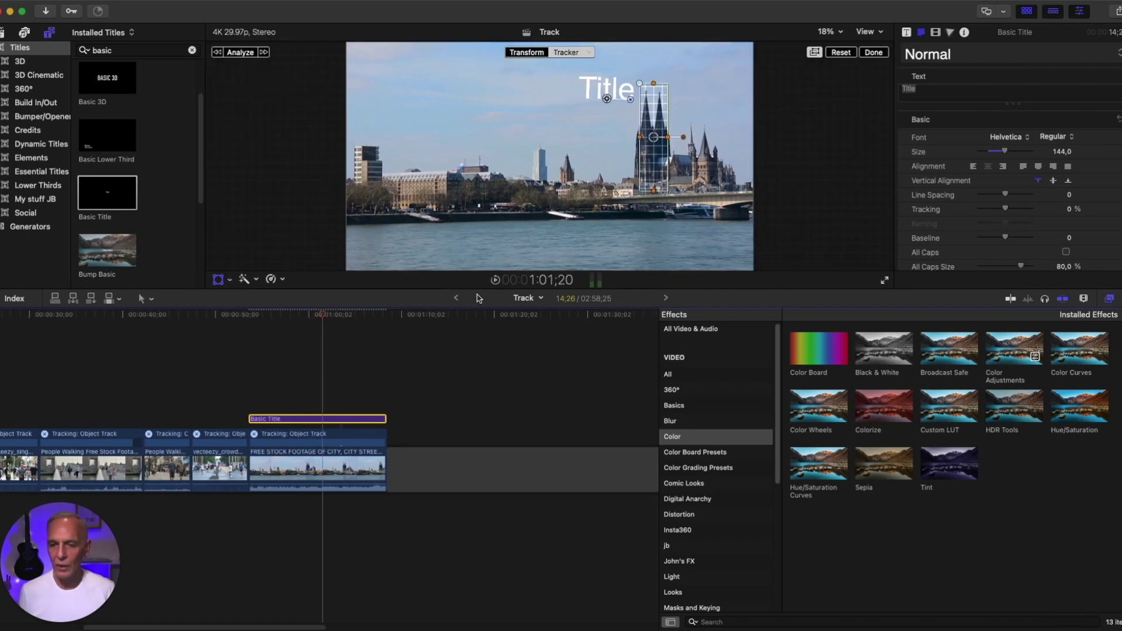
left_click_drag(107, 193, 253, 409)
left_click_drag(340, 404, 383, 404)
left_click(326, 407)
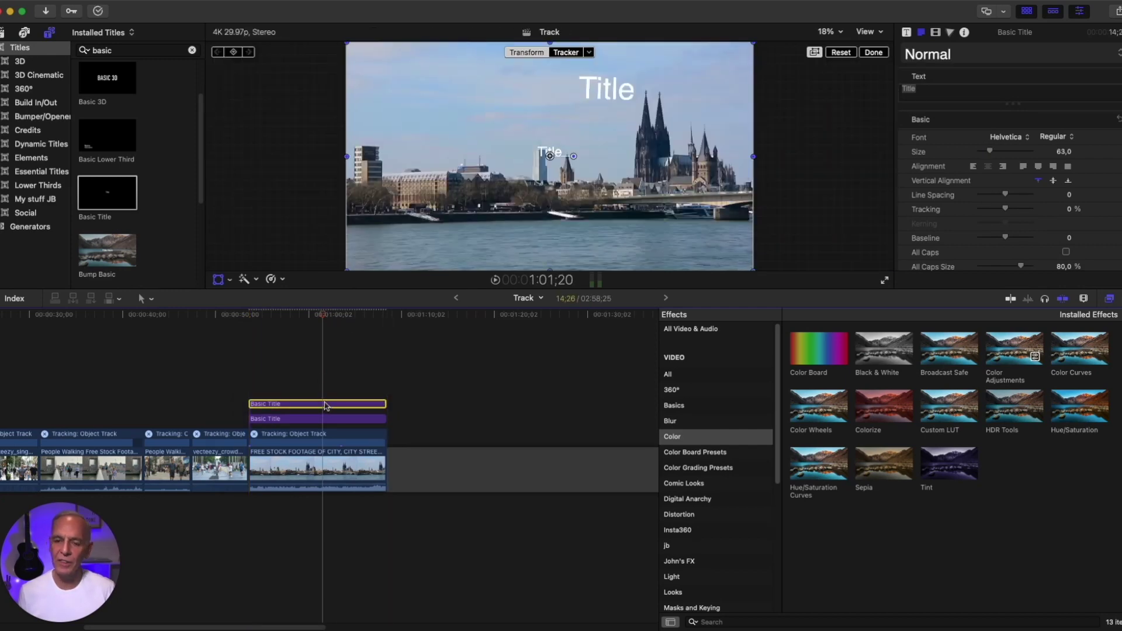
left_click_drag(550, 156, 501, 135)
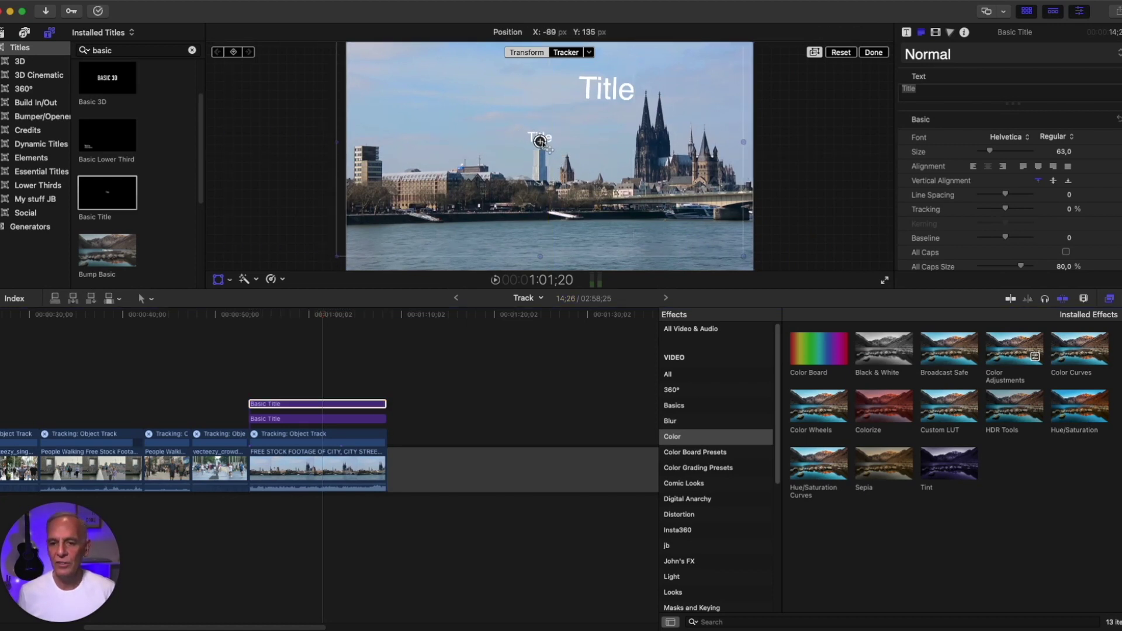
left_click_drag(540, 142, 472, 150)
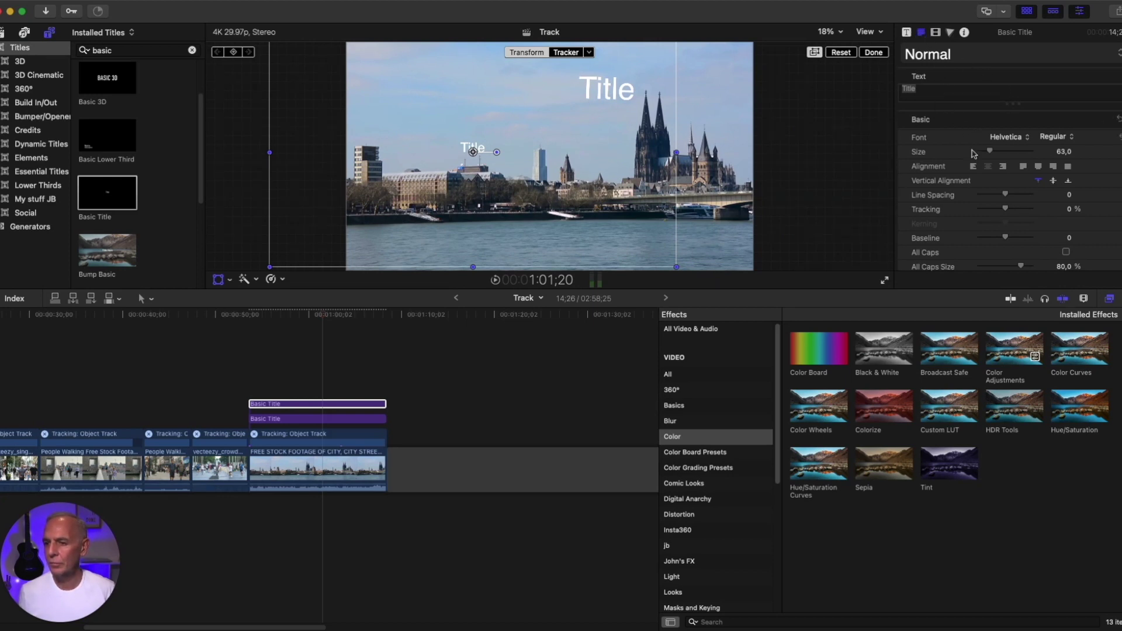
left_click_drag(991, 153, 1007, 152)
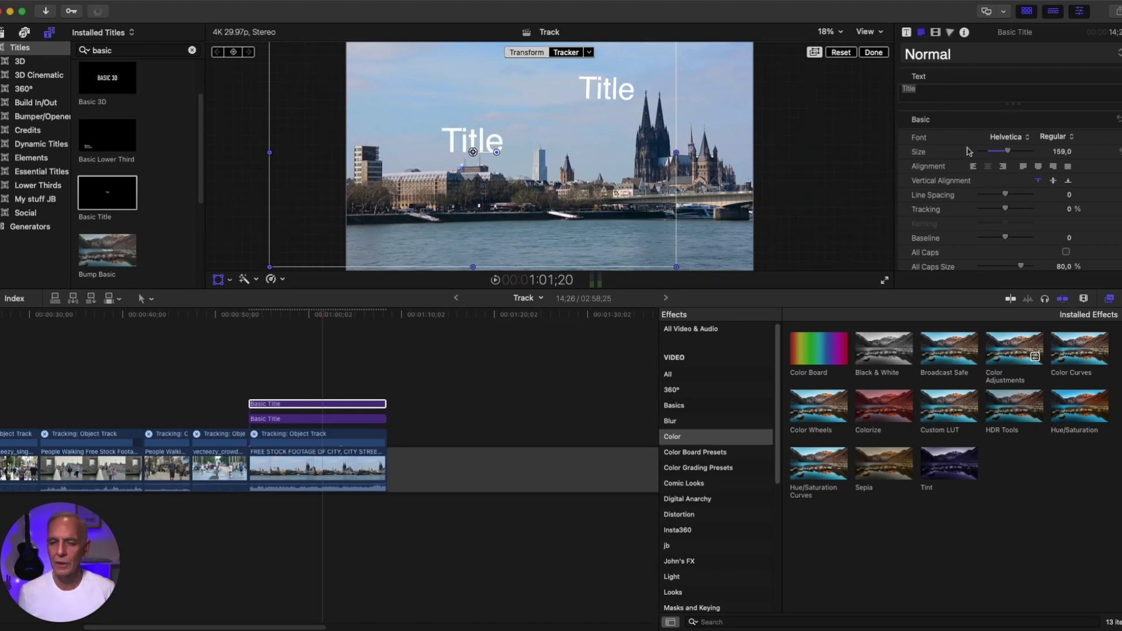
Set the second title's Tracker to Object Track and replay from an earlier frame
left_click(589, 54)
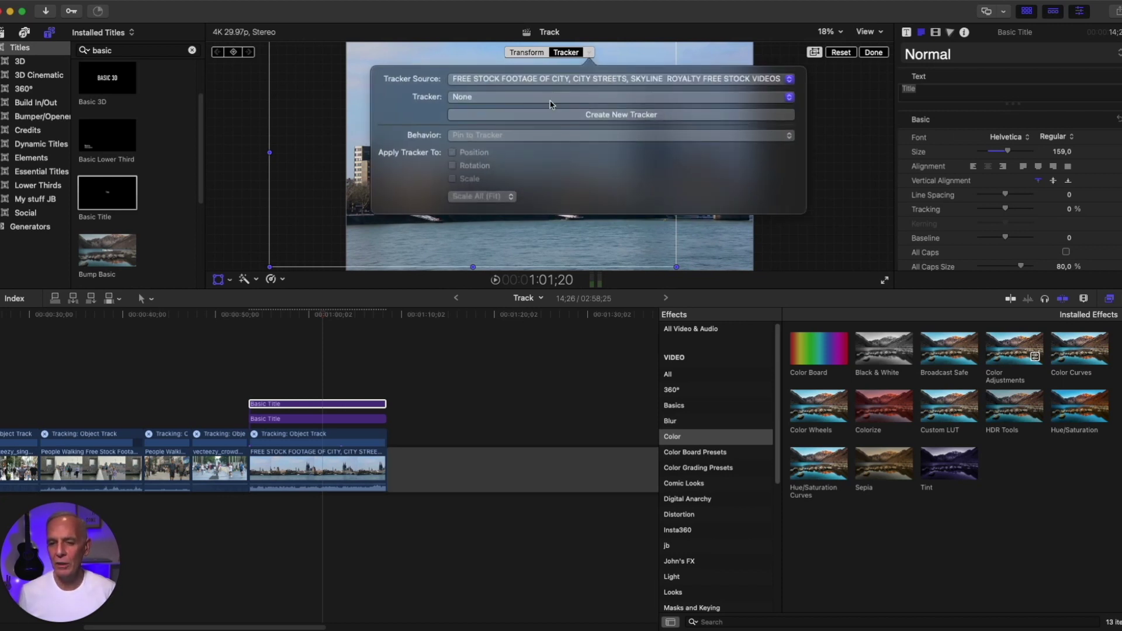
left_click(506, 98)
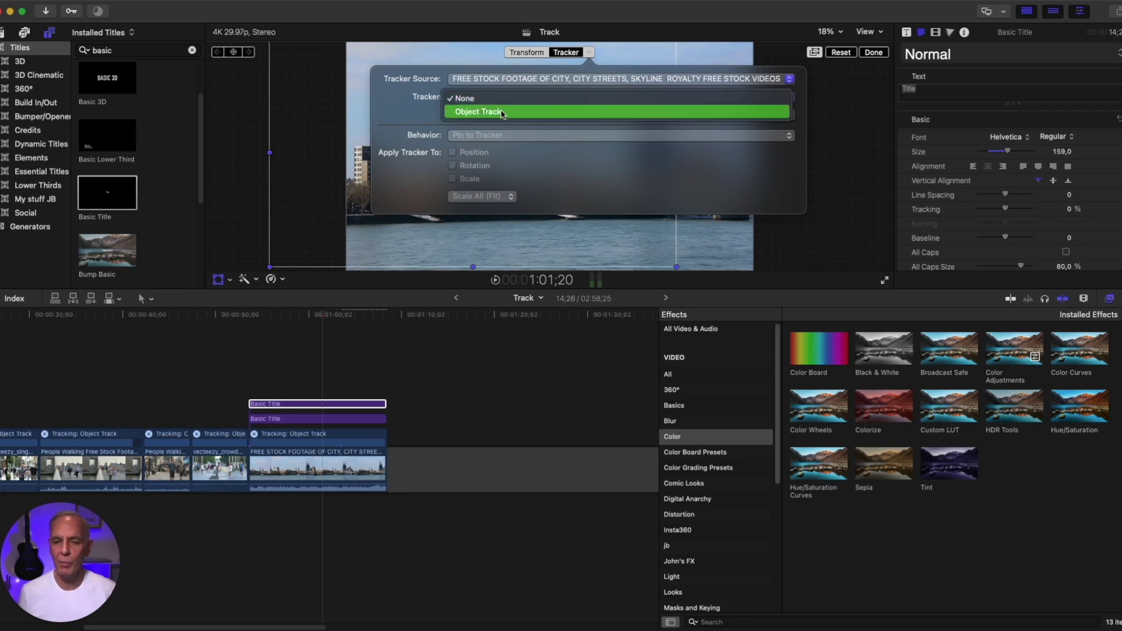
left_click(502, 112)
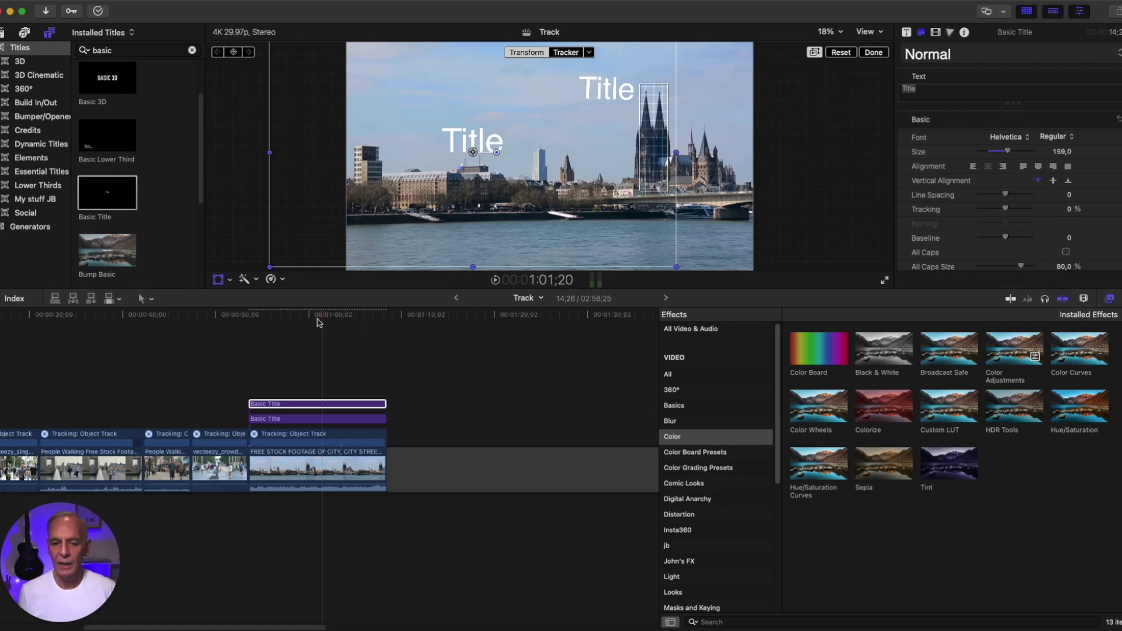
left_click_drag(327, 314, 306, 332)
key("space")
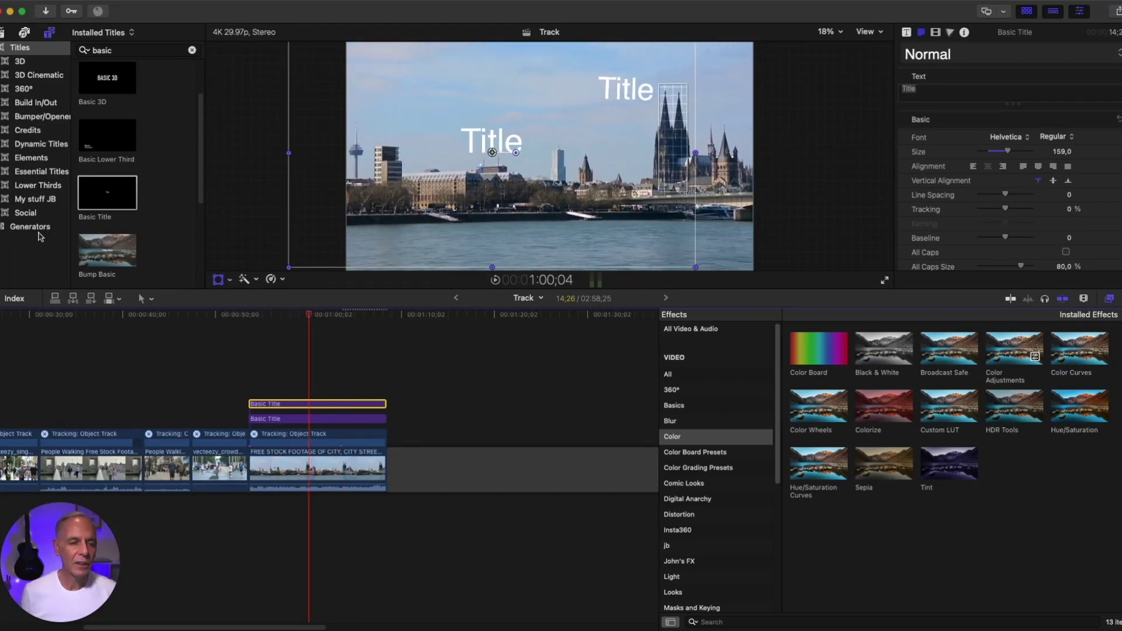
Add the round-pic image above the cathedral shot and trim it to match the titles
left_click(3, 33)
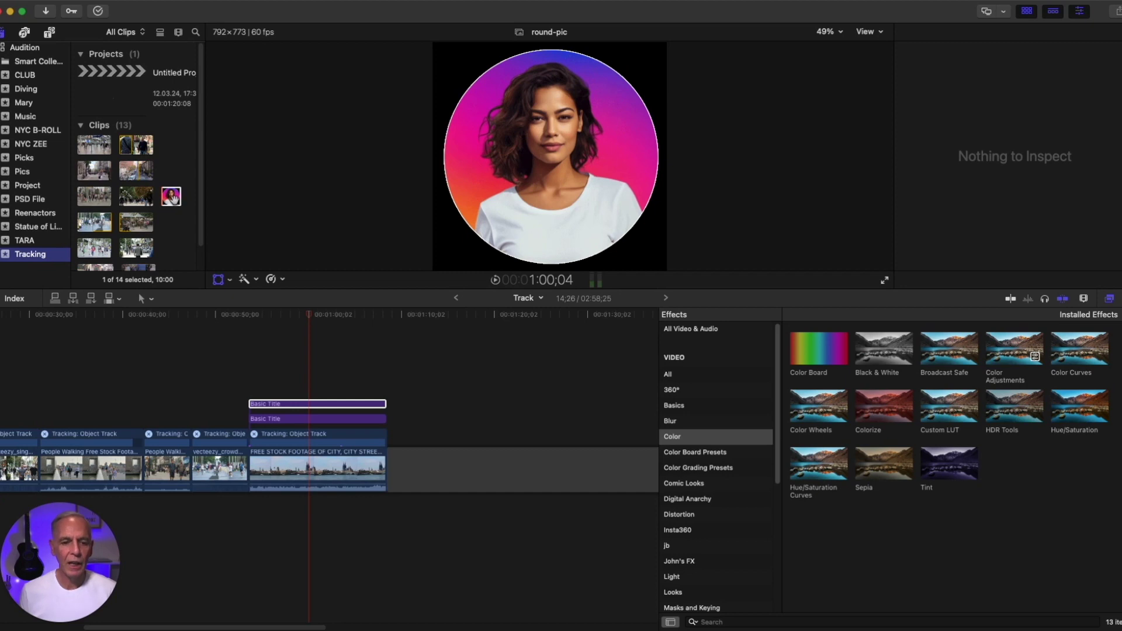
left_click_drag(173, 198, 251, 375)
left_click_drag(362, 371, 386, 372)
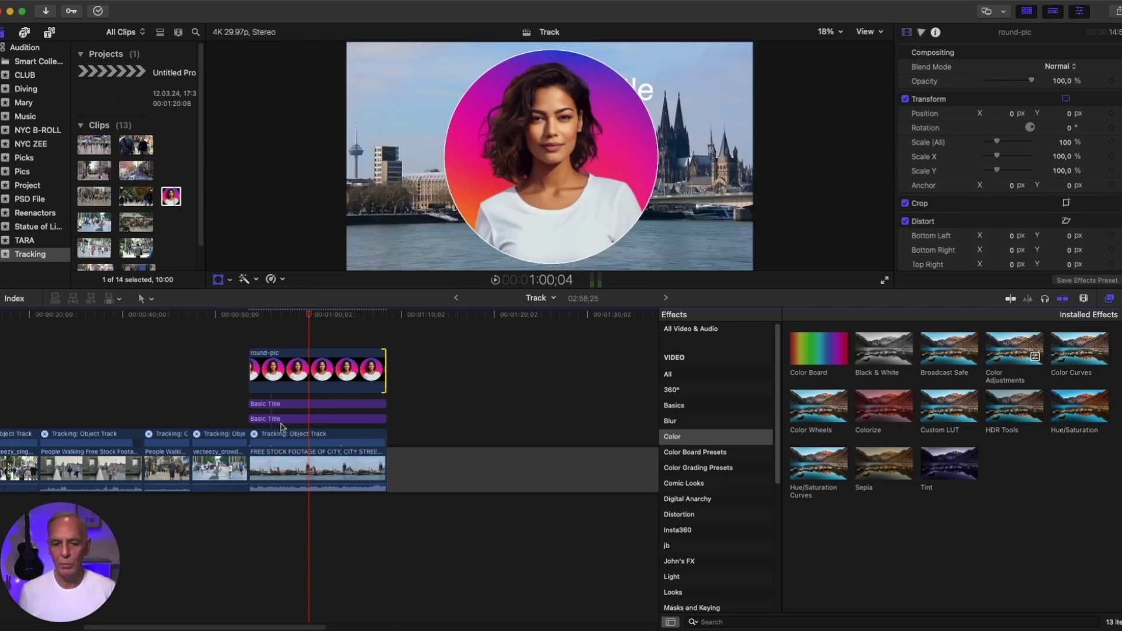
Scale round-pic to 22% and move it up between the titles
left_click(316, 376)
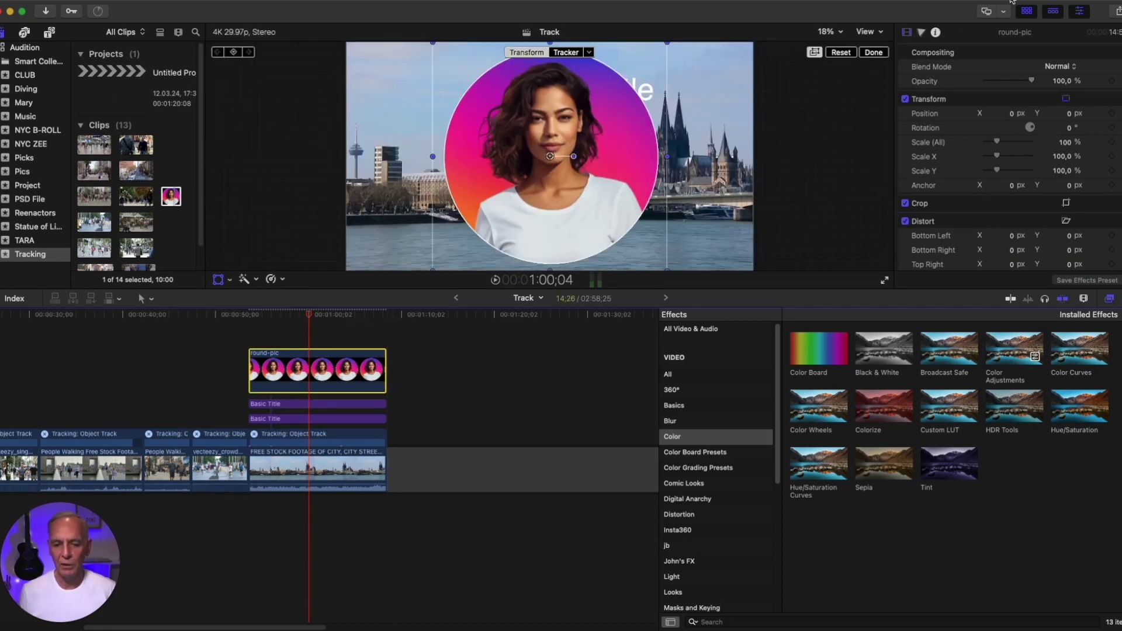
left_click(997, 143)
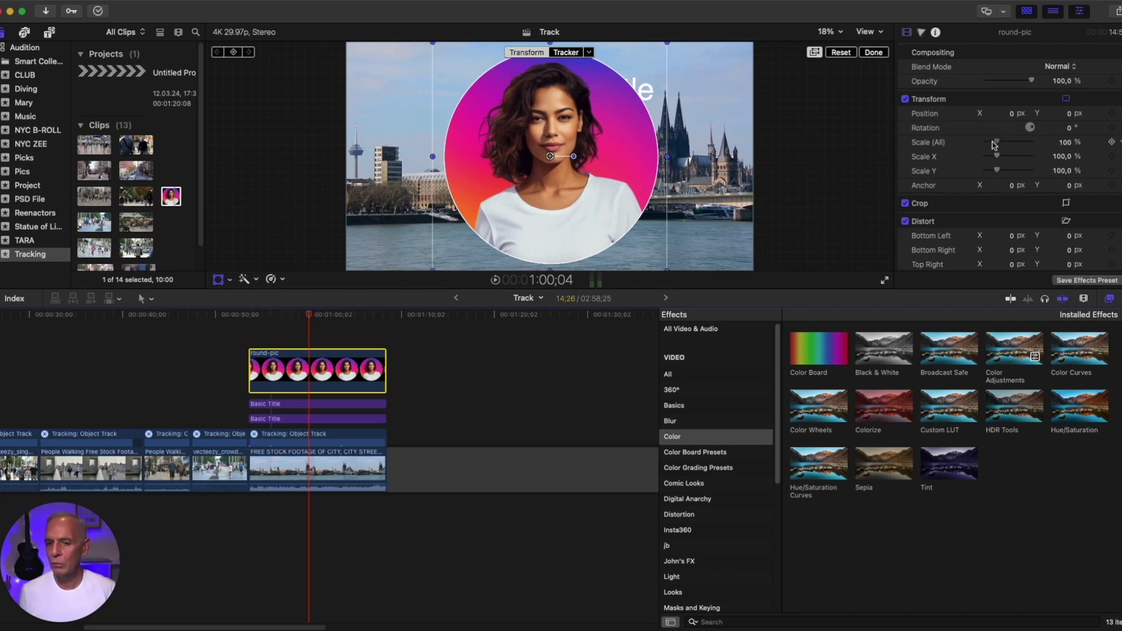
left_click_drag(996, 145, 989, 146)
left_click_drag(549, 156, 571, 126)
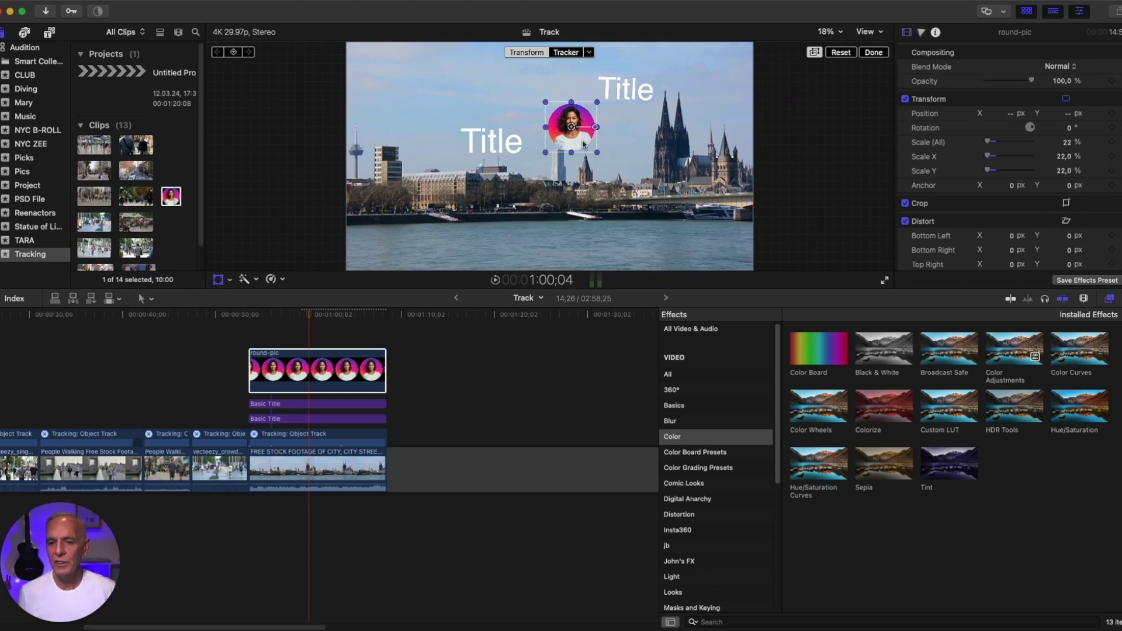
Pin round-pic to the cathedral object track and check that it follows
left_click(589, 53)
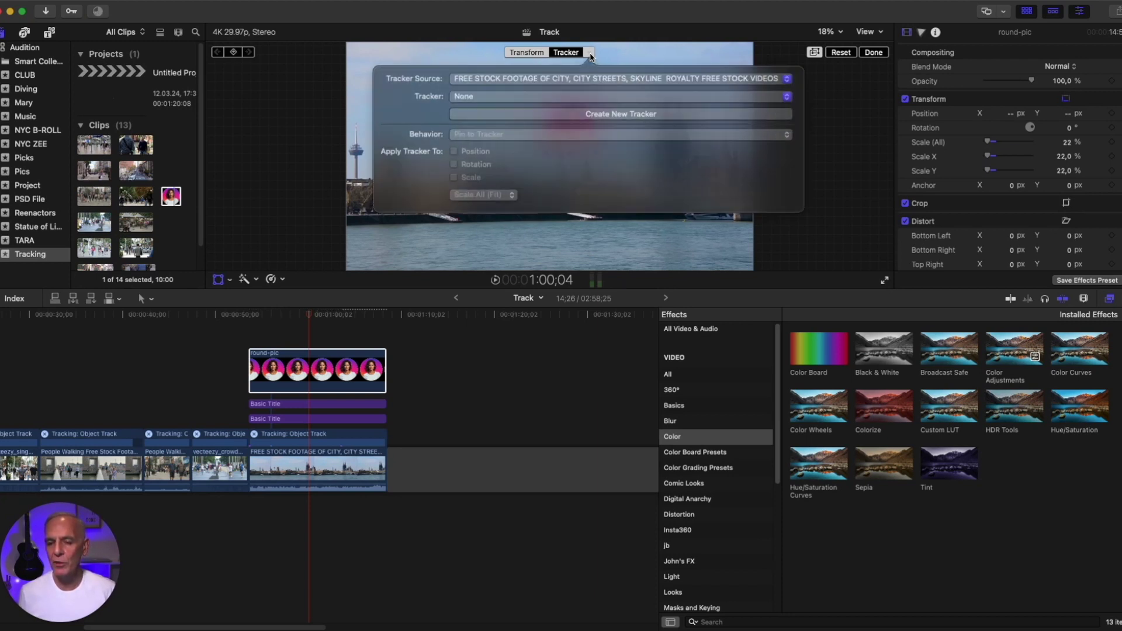
left_click(483, 98)
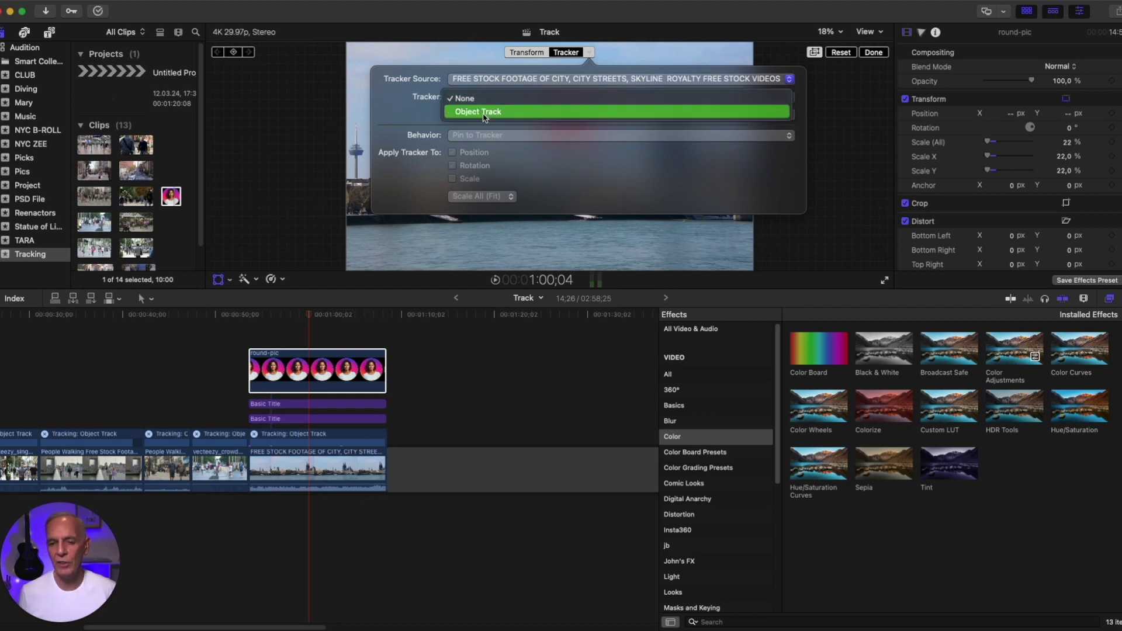
left_click(483, 112)
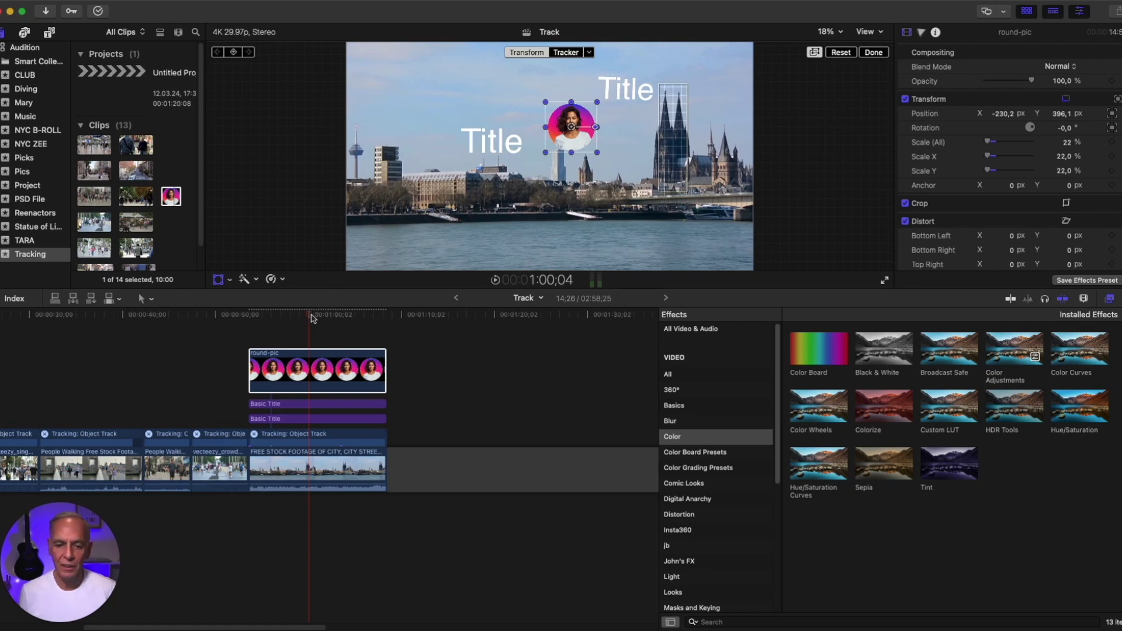
mouse_move(310, 314)
left_mouse_down()
mouse_move(373, 321)
mouse_move(275, 321)
mouse_move(321, 320)
left_mouse_up()
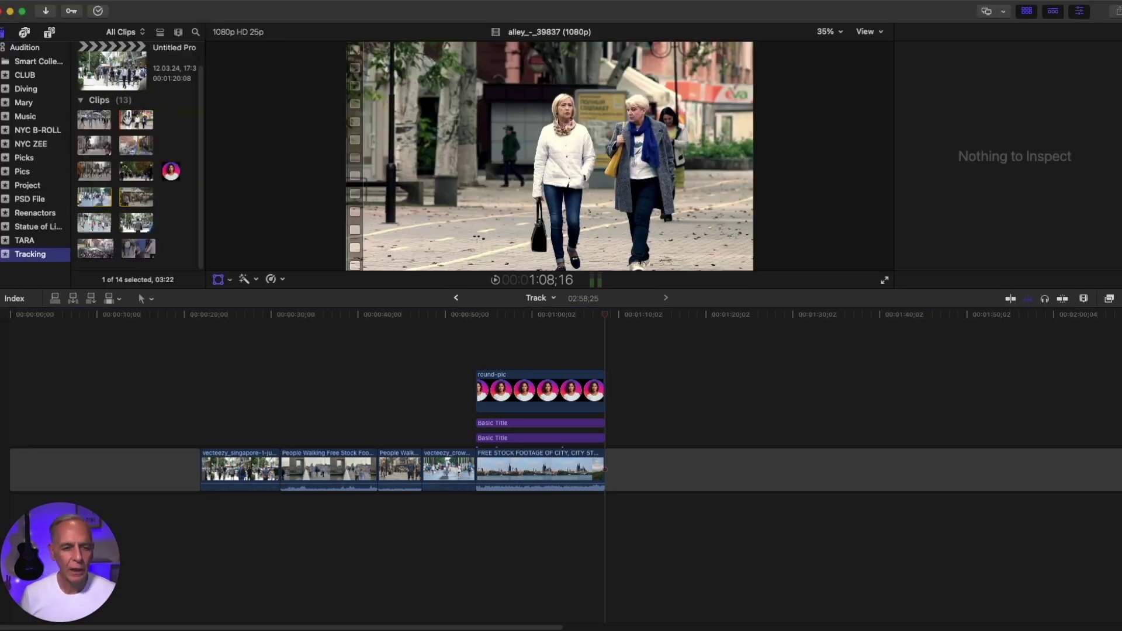
Add the alley clip of walking women at the end of the timeline
left_click_drag(127, 120, 614, 475)
left_click(646, 316)
left_click_drag(646, 318, 624, 325)
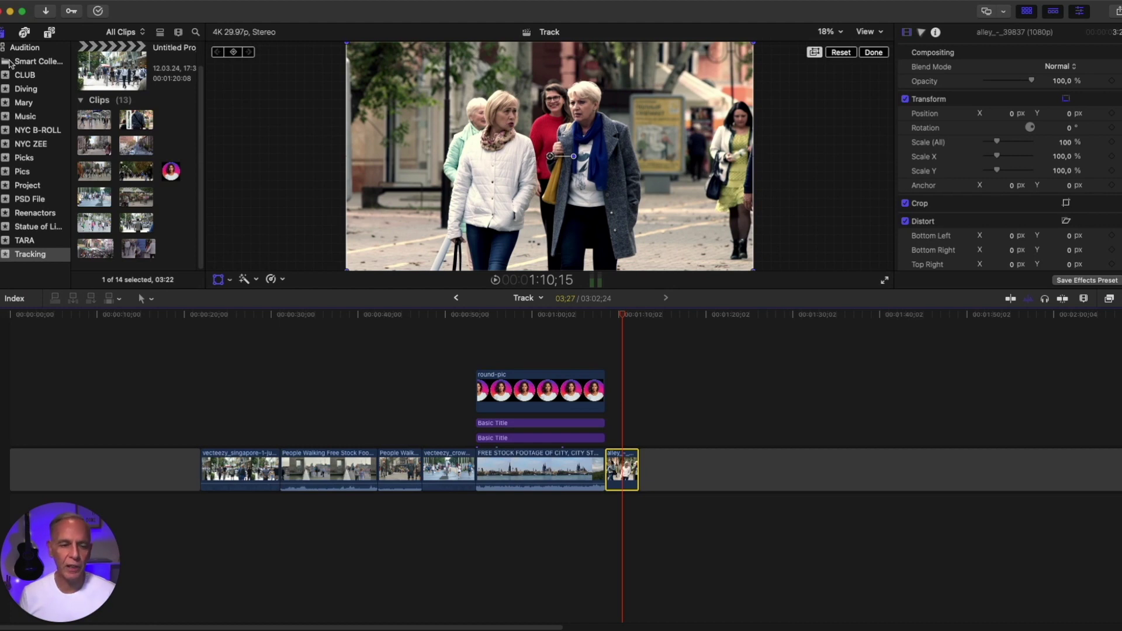
Drop a Basic Title onto a woman's face, set its size to 176, and centre it above the women
left_click(49, 33)
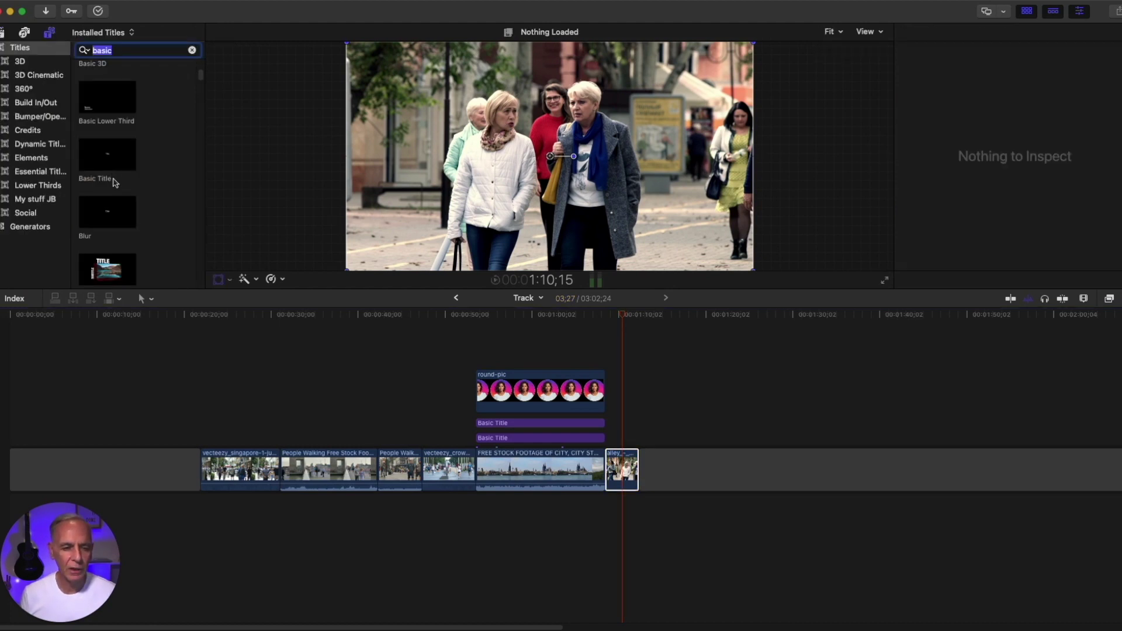
left_click_drag(99, 157, 506, 126)
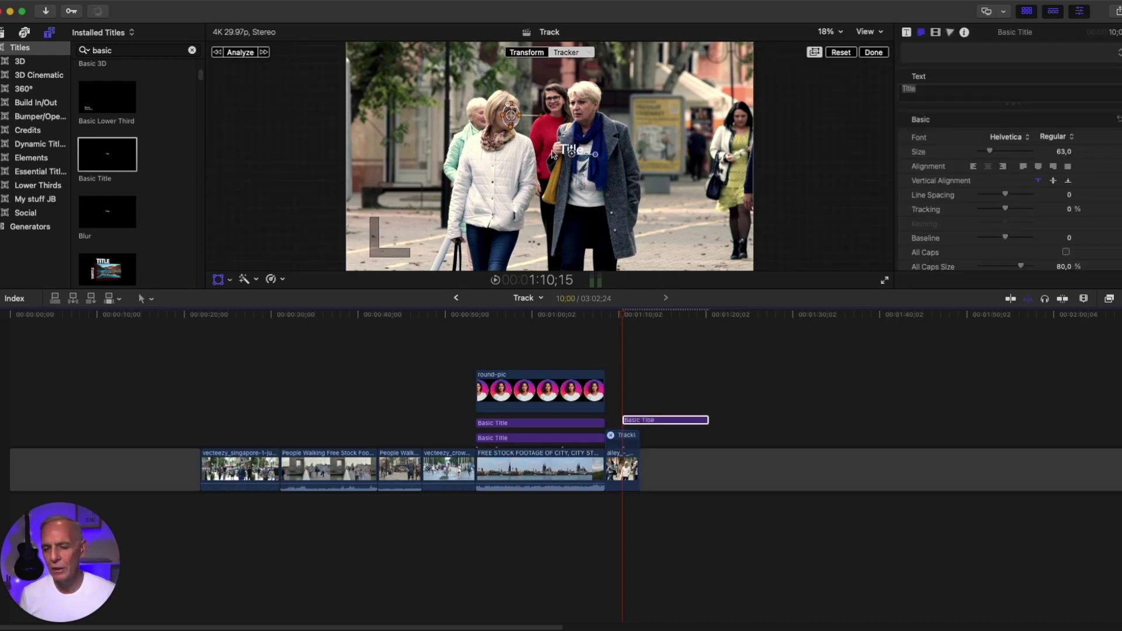
left_click_drag(576, 156, 542, 100)
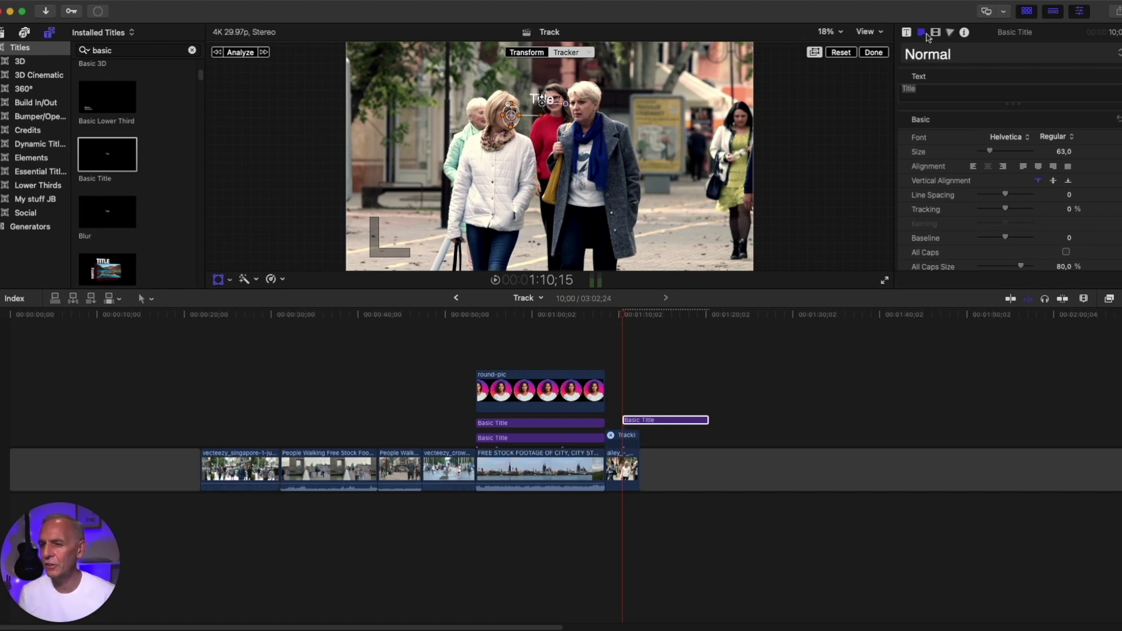
left_click_drag(990, 151, 1010, 152)
left_click_drag(541, 105, 550, 110)
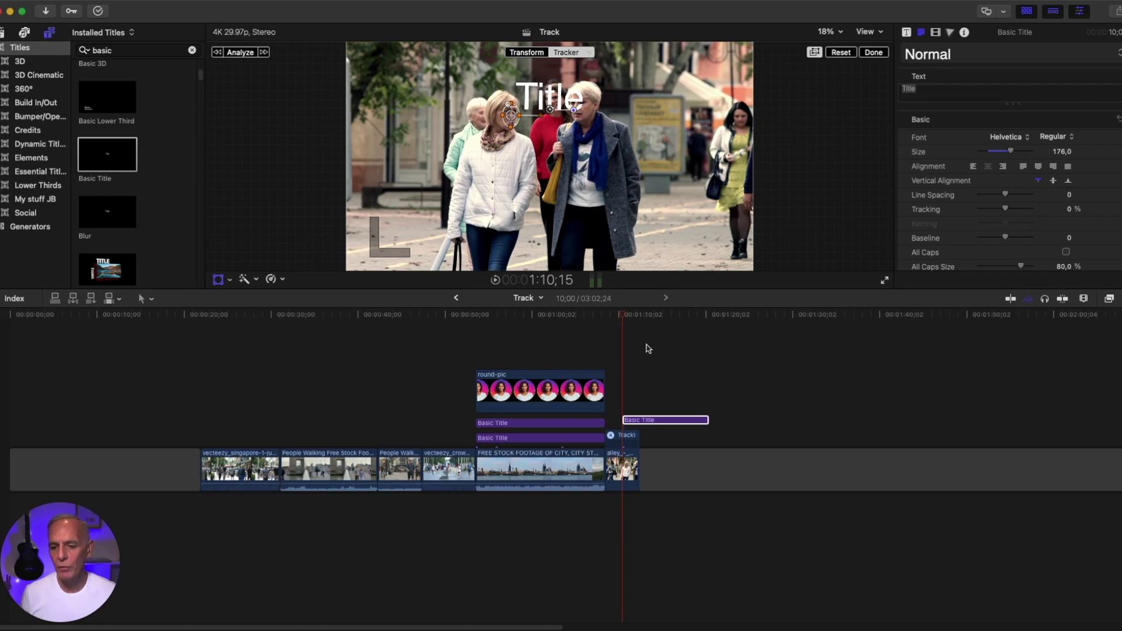
Slide the title clip slightly earlier and trim it to end with the alley clip
left_click_drag(655, 421, 640, 421)
left_click(1063, 300)
left_click_drag(690, 421, 636, 421)
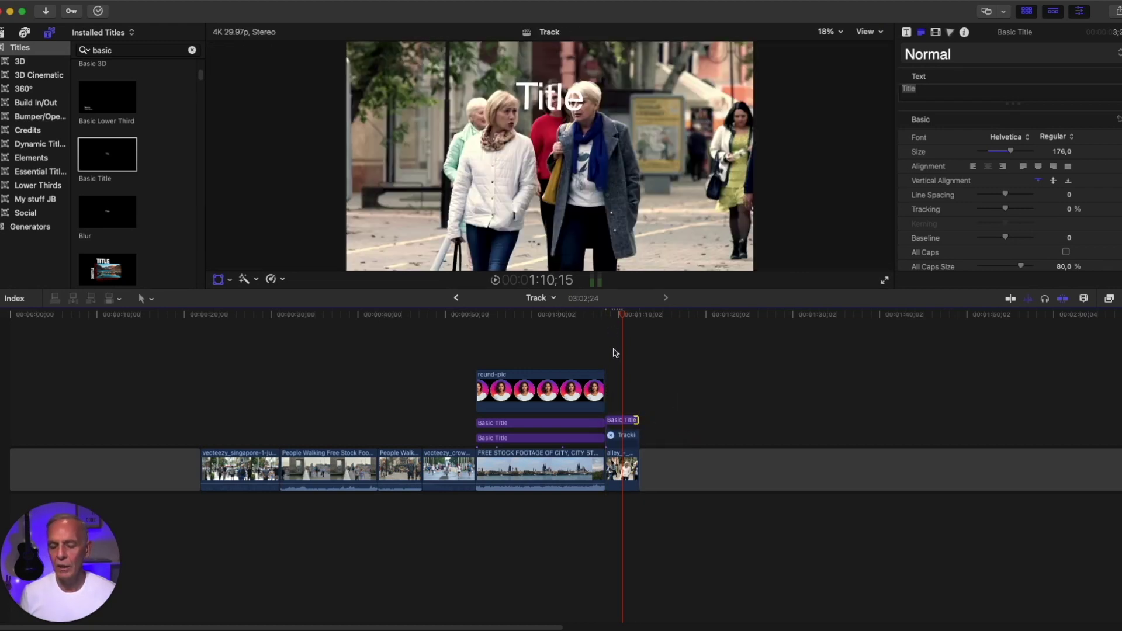
Apply the face tracker to the title's position only, turning off Rotation
left_click(623, 423)
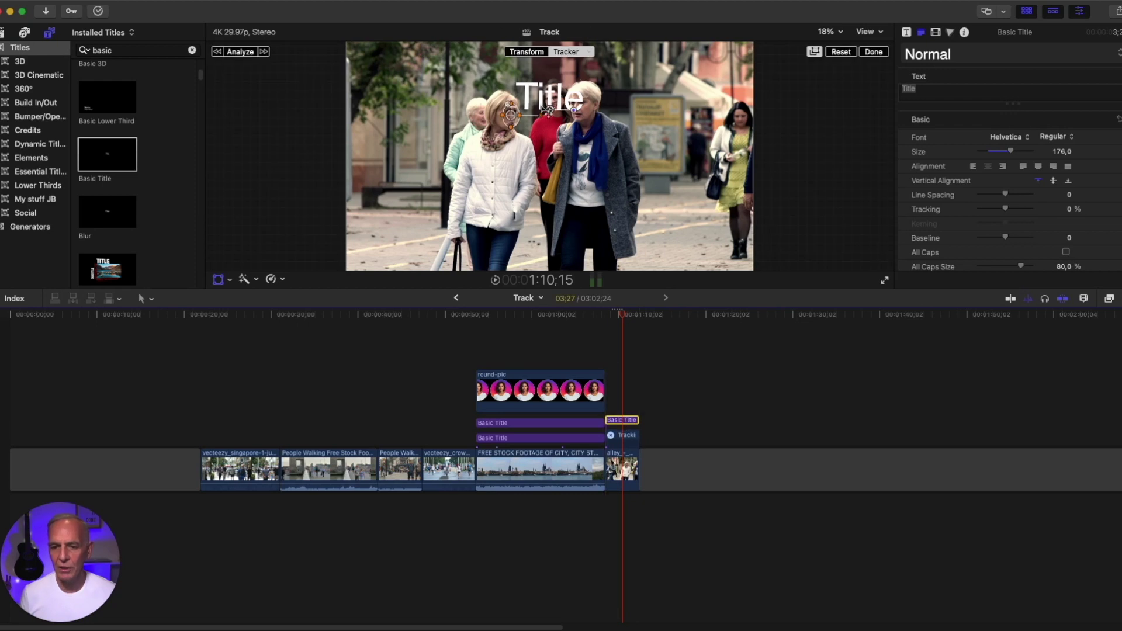
left_click(590, 53)
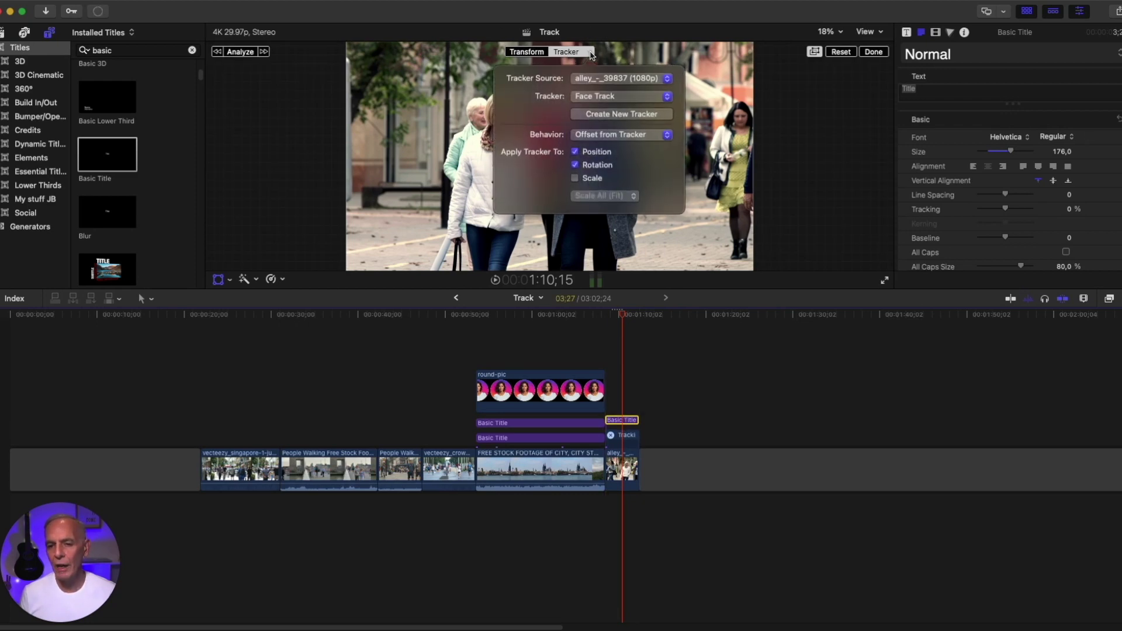
left_click(574, 166)
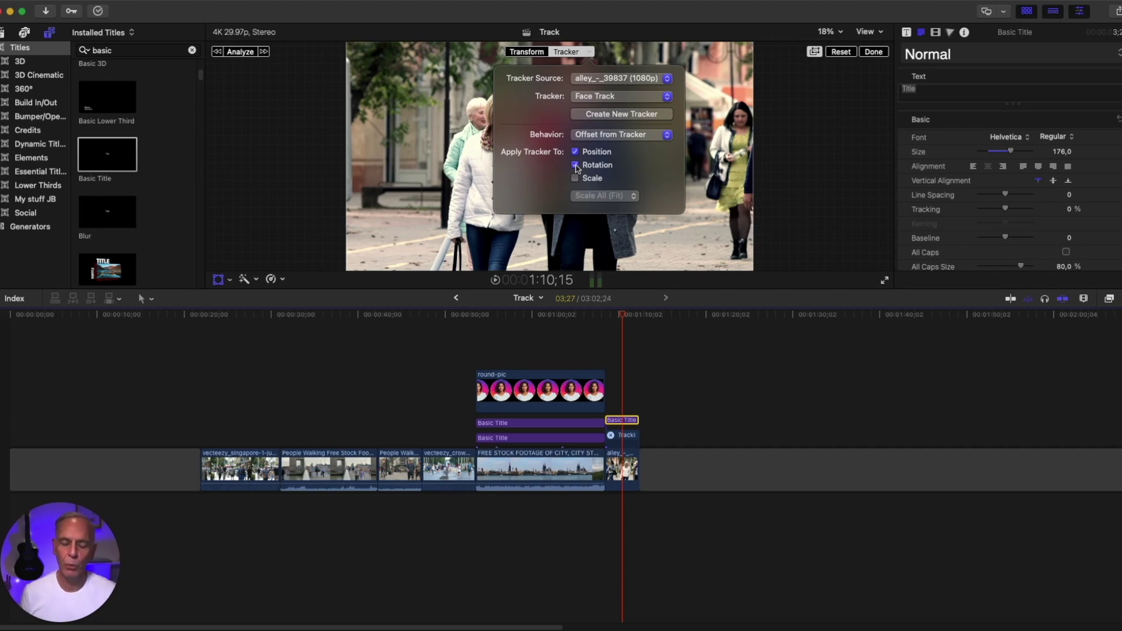
left_click(575, 165)
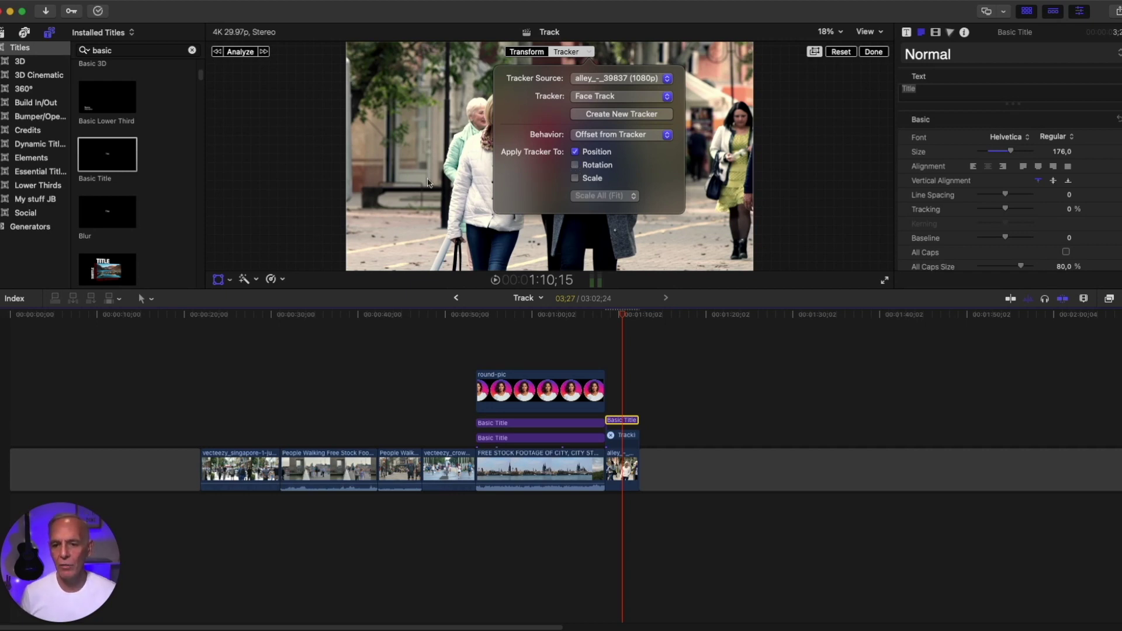
Analyze the face track, then return to the start of the alley clip
left_click(241, 53)
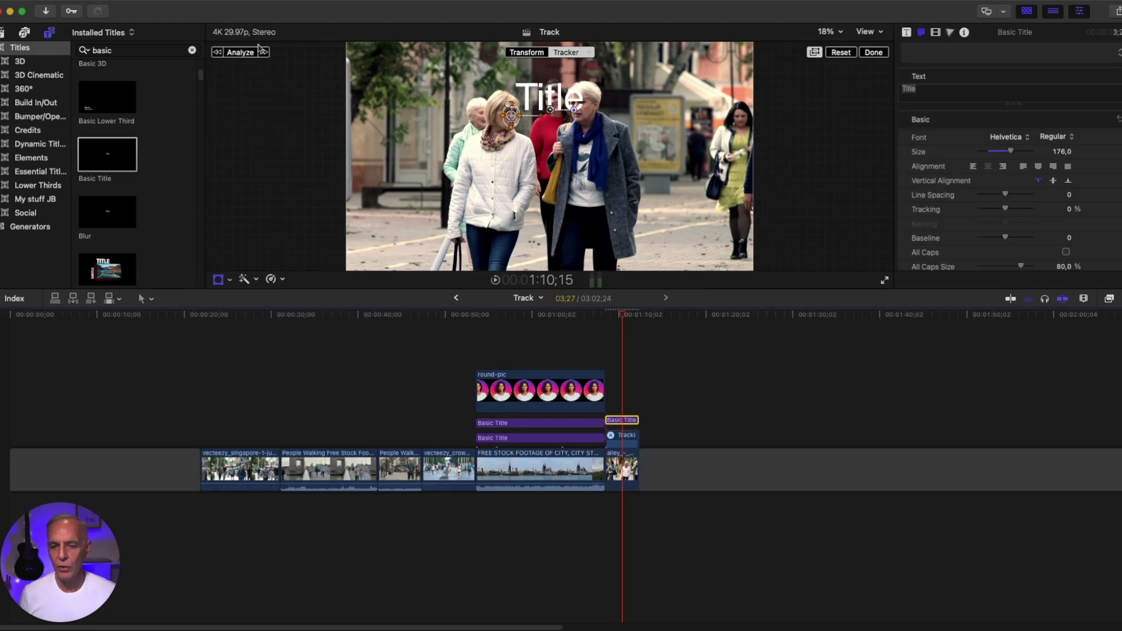
left_click(622, 317)
left_click_drag(624, 317, 609, 323)
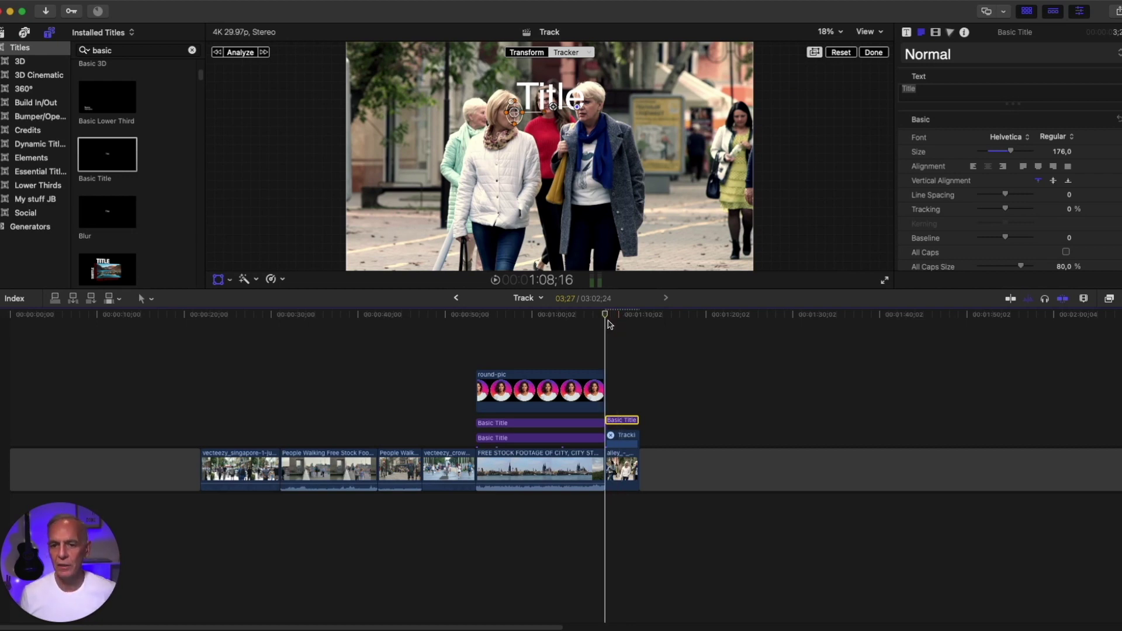
key("space")
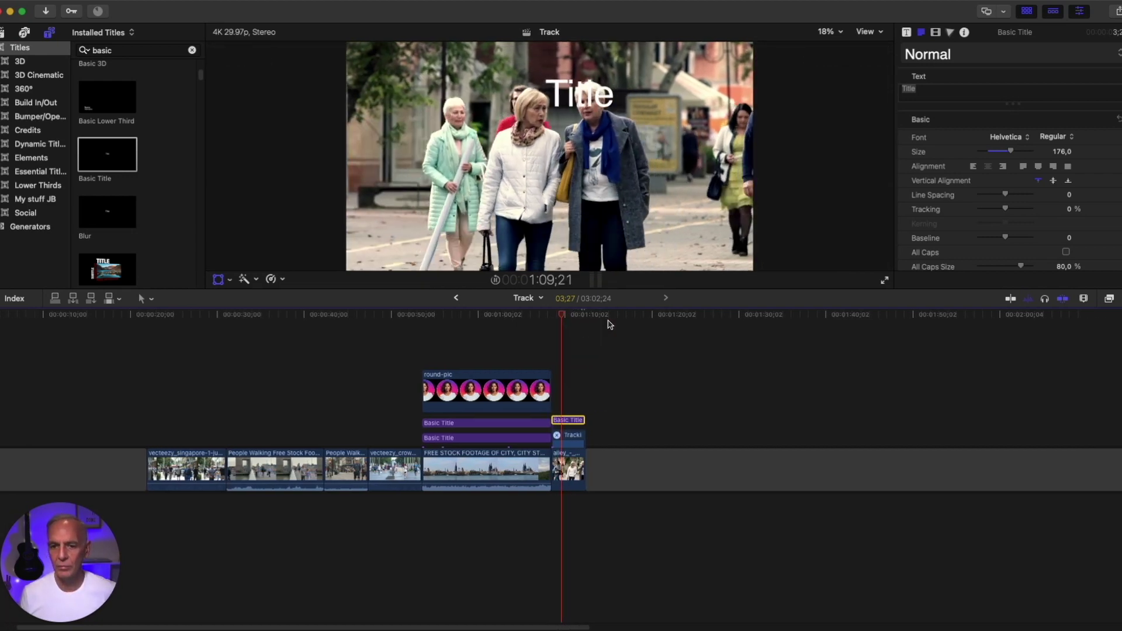
key("space")
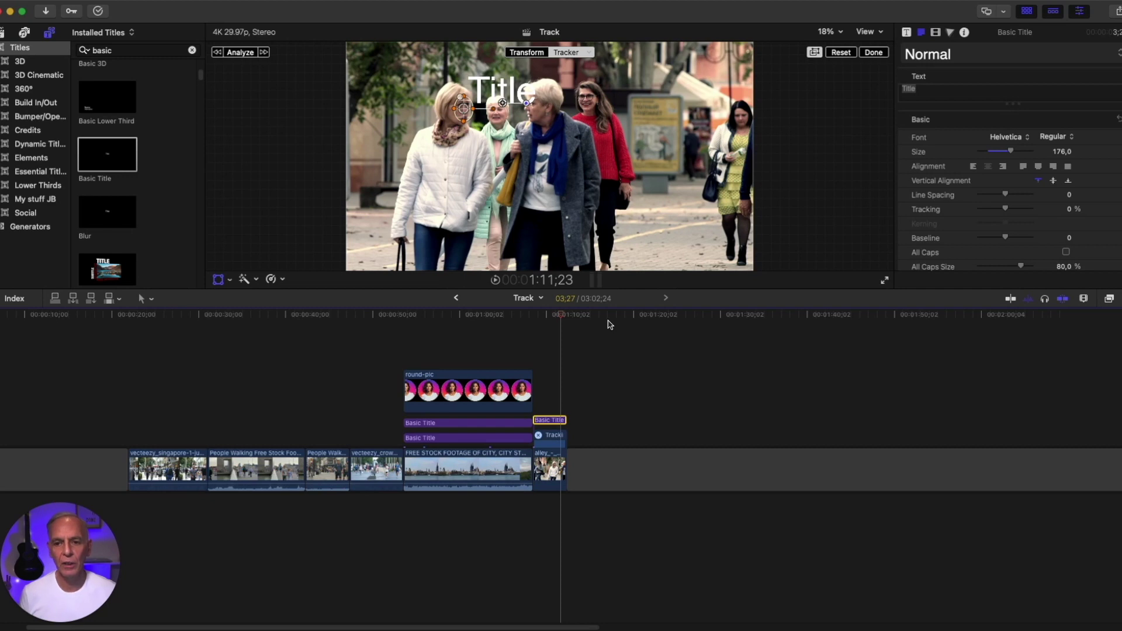
left_click(590, 54)
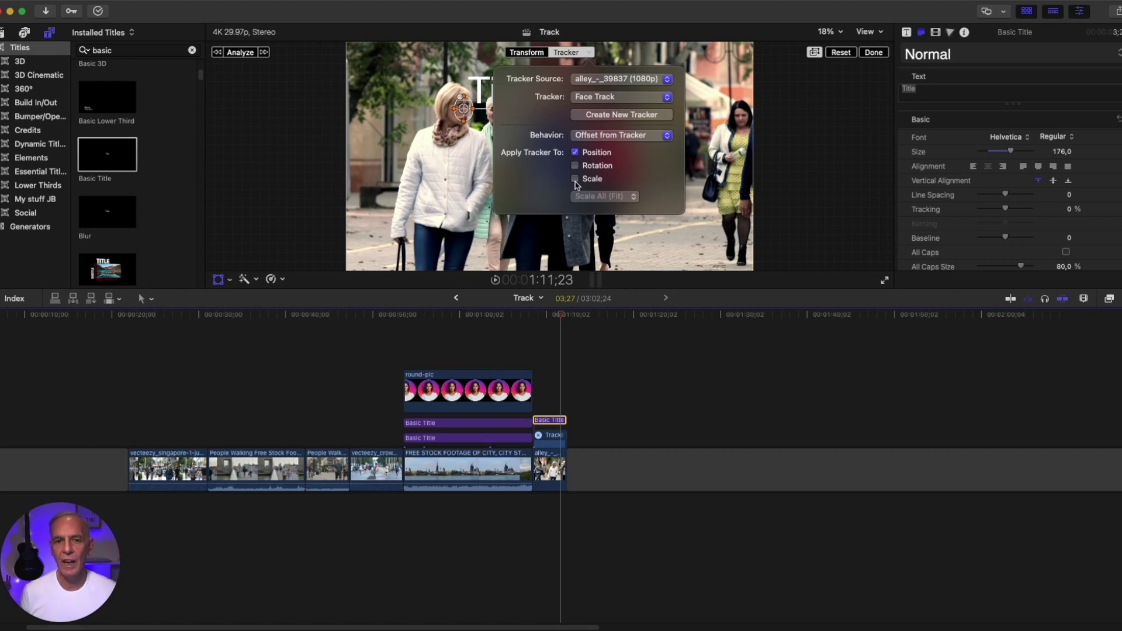
left_click(417, 172)
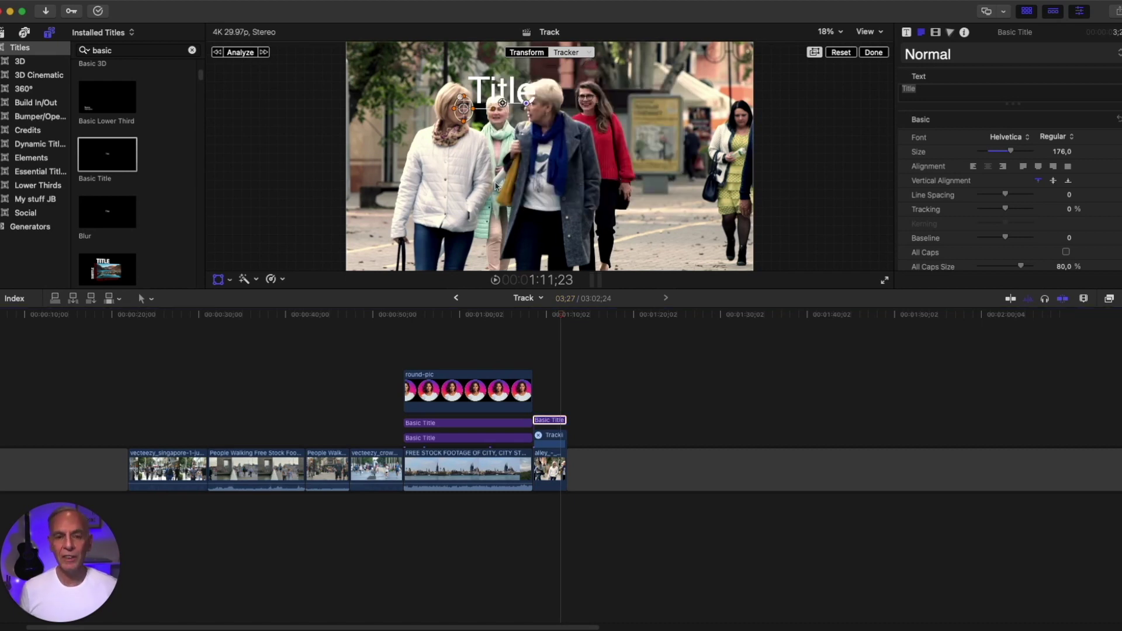